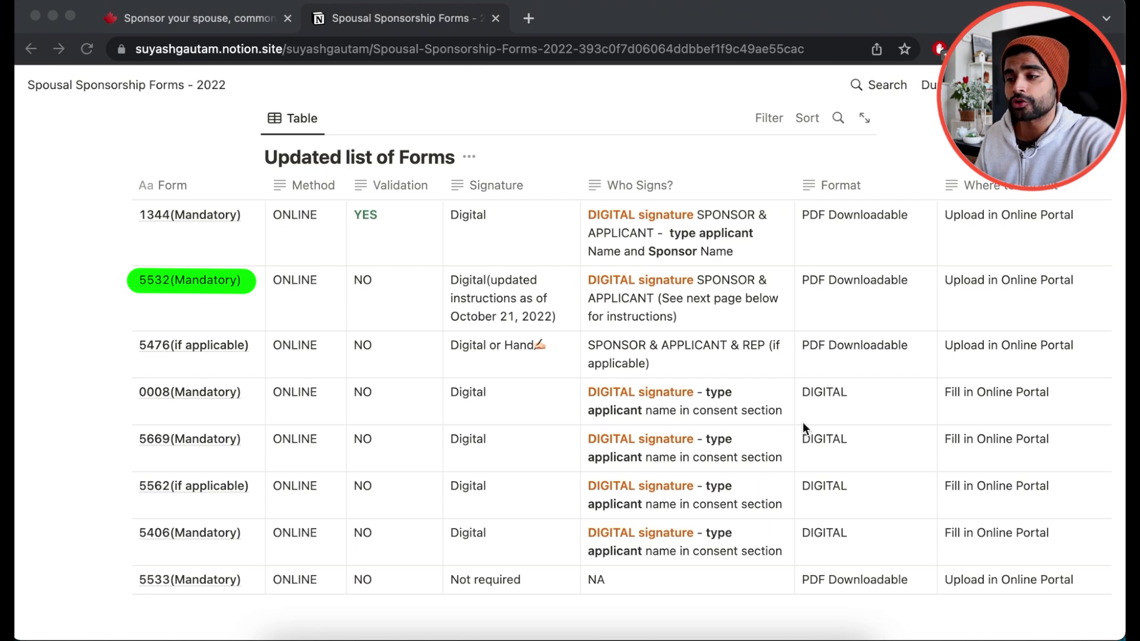
- Switch to the canada.ca 'Sponsor your spouse' guide (IMM 5289) tab
left_click(234, 24)
- Jump to the guide's 'Step 3. Complete the application' and find the IMM 5532 print-to-PDF note
scroll(480, 397, "down", 10)
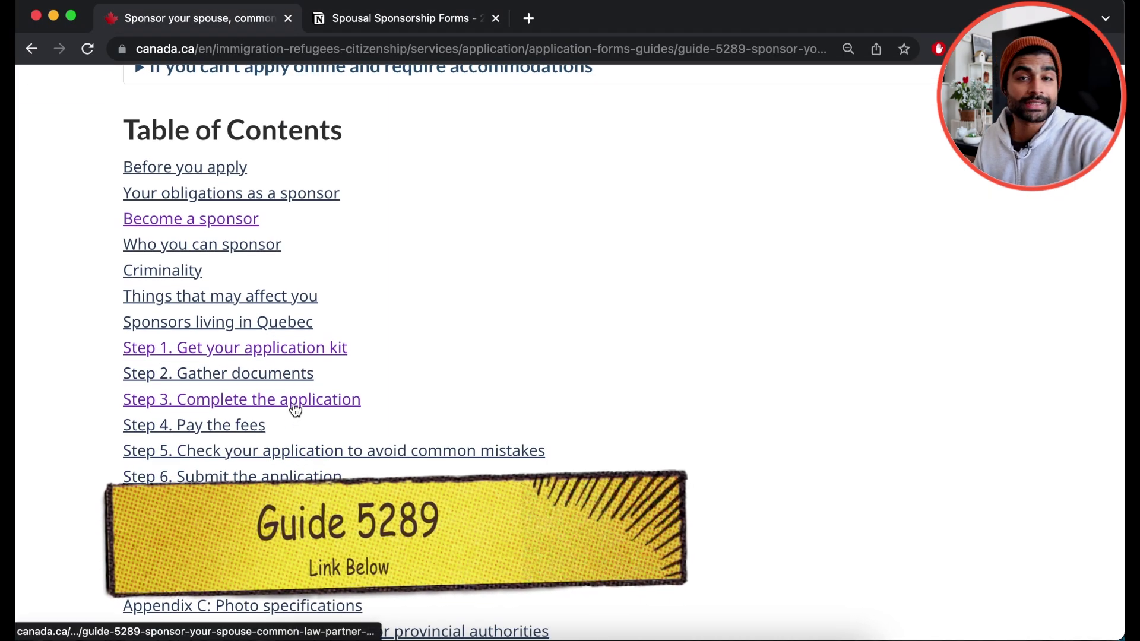
left_click(295, 409)
scroll(625, 409, "down", 3)
scroll(625, 404, "down", 5)
left_click(291, 231)
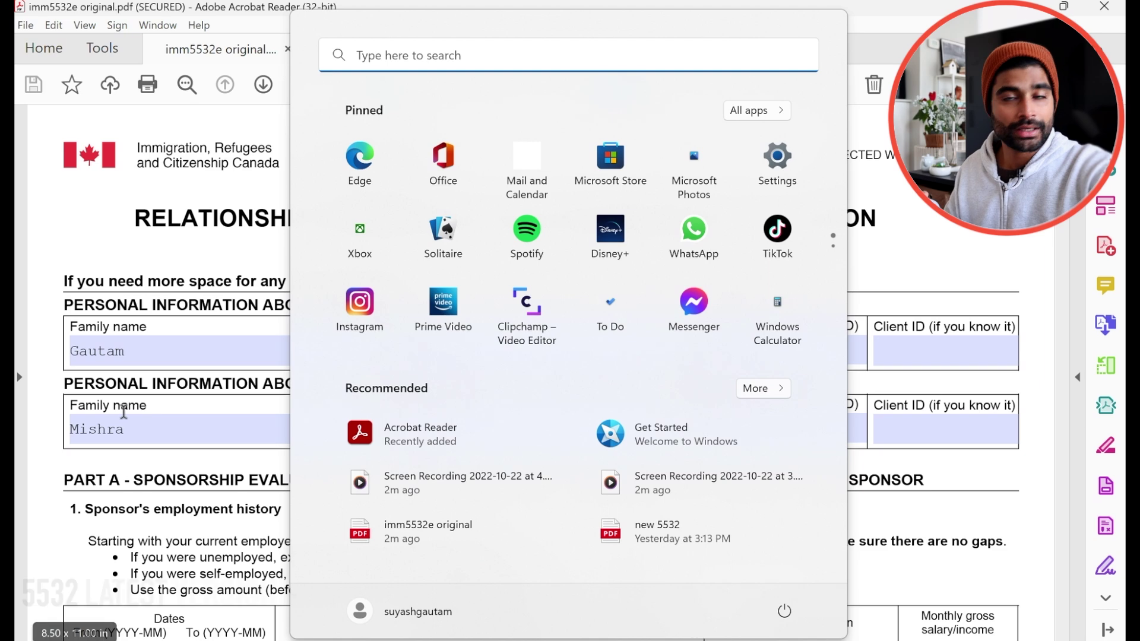
- Close the Start menu and review the filled questionnaire down to the blank Sponsor's signature field
key("Escape")
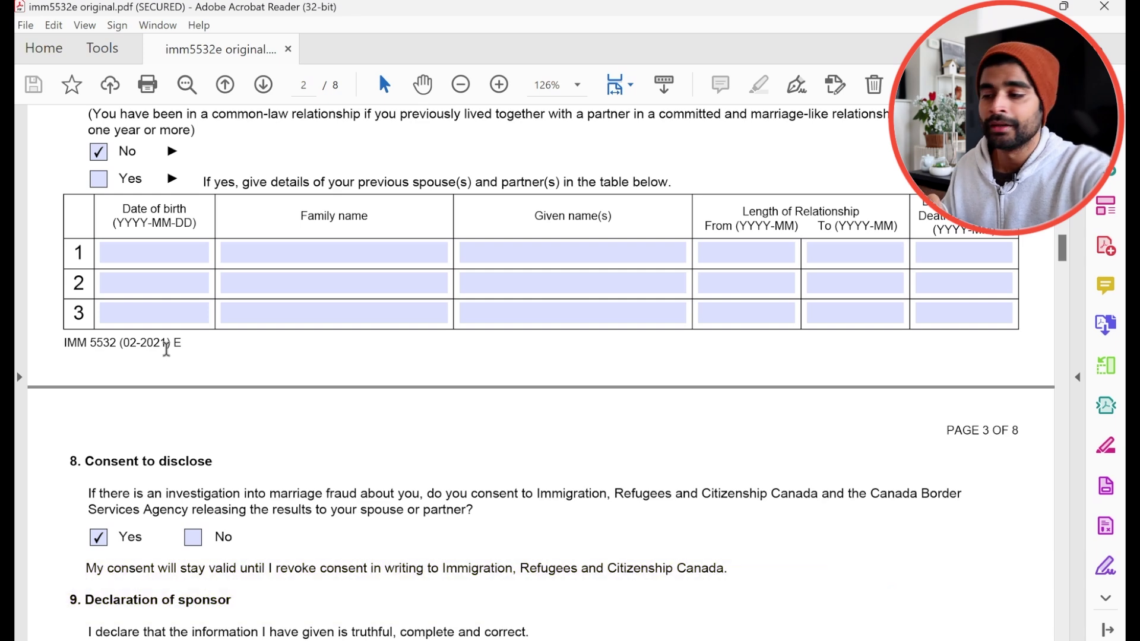
scroll(298, 338, "down", 5)
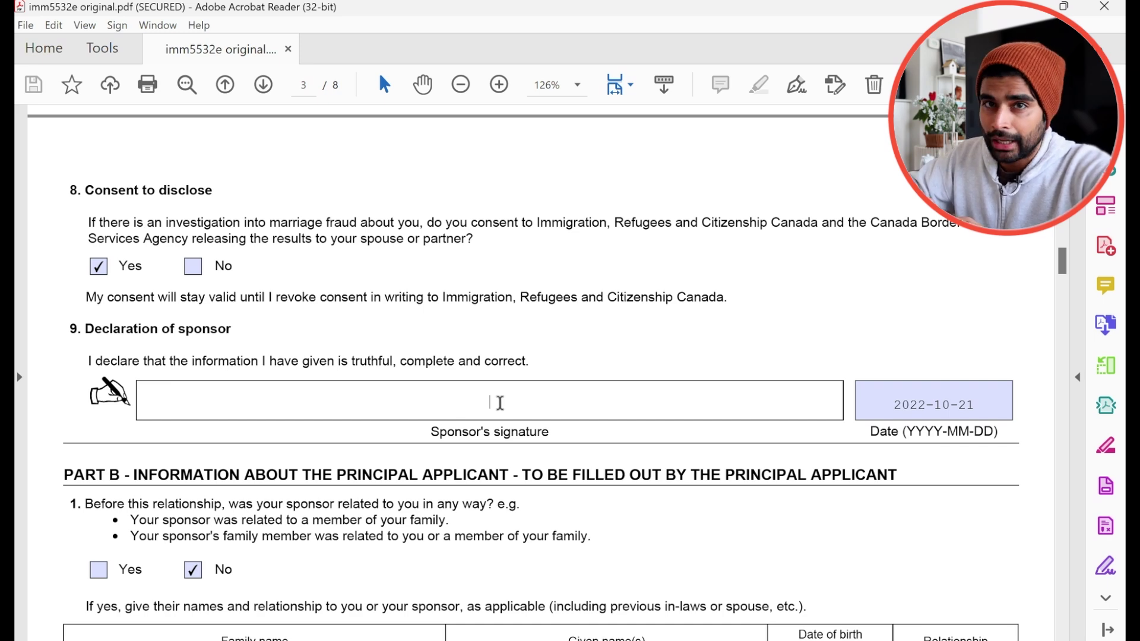
scroll(921, 420, "up", 6)
left_click(667, 351)
scroll(666, 350, "down", 5)
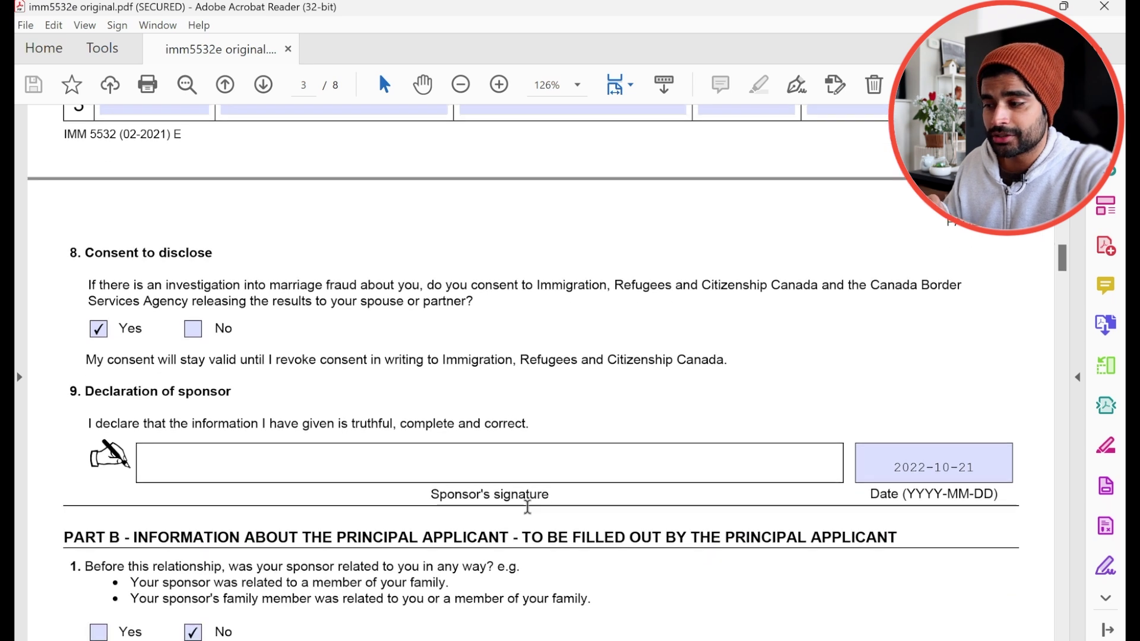
left_click(542, 464)
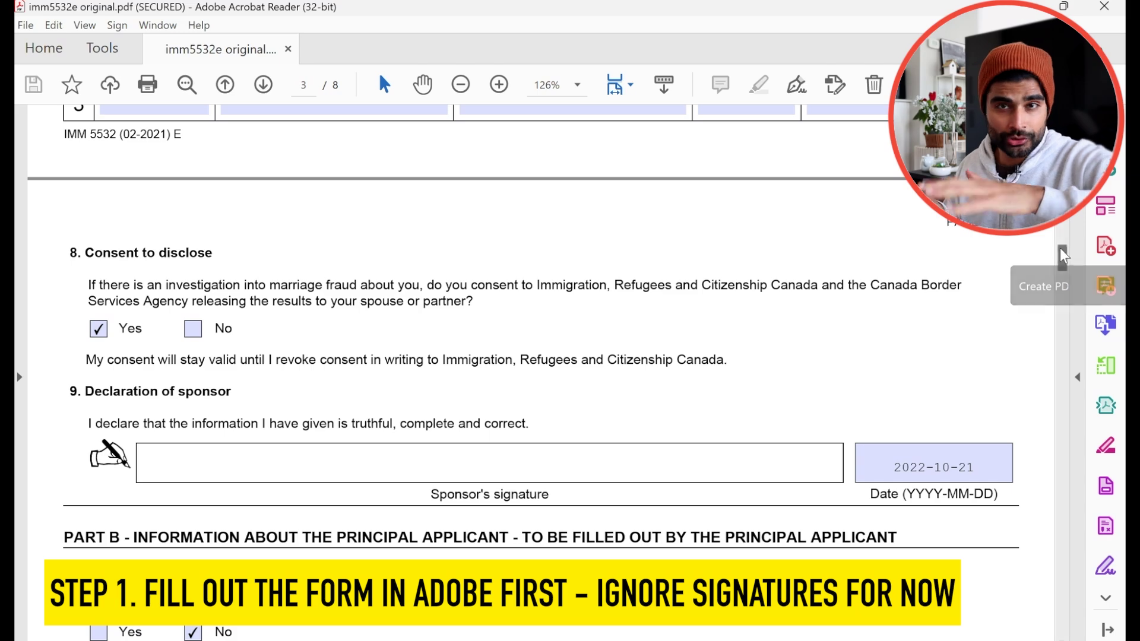
scroll(1009, 261, "up", 20)
left_click(170, 353)
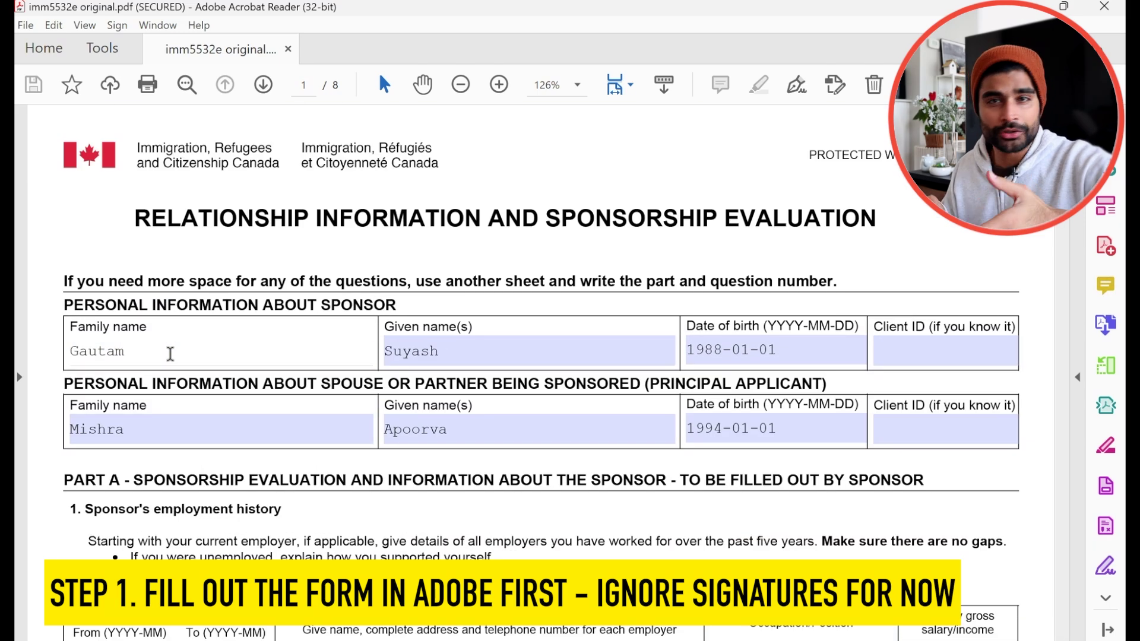
scroll(576, 409, "down", 5)
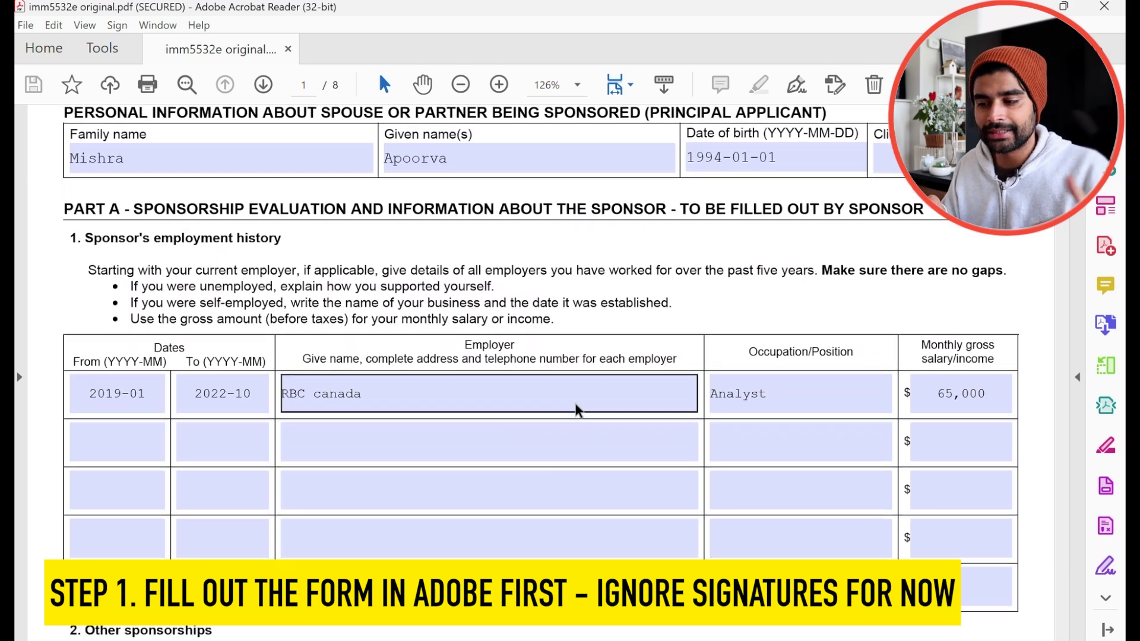
scroll(575, 410, "down", 4)
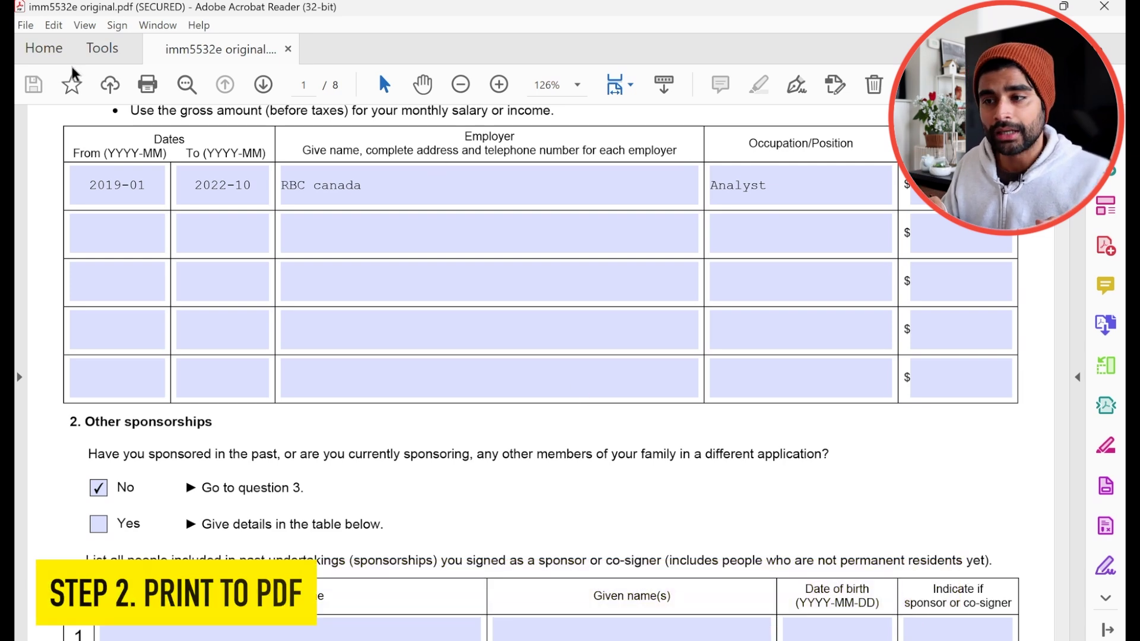
- Print the filled form using Microsoft Print to PDF as the printer
left_click(25, 25)
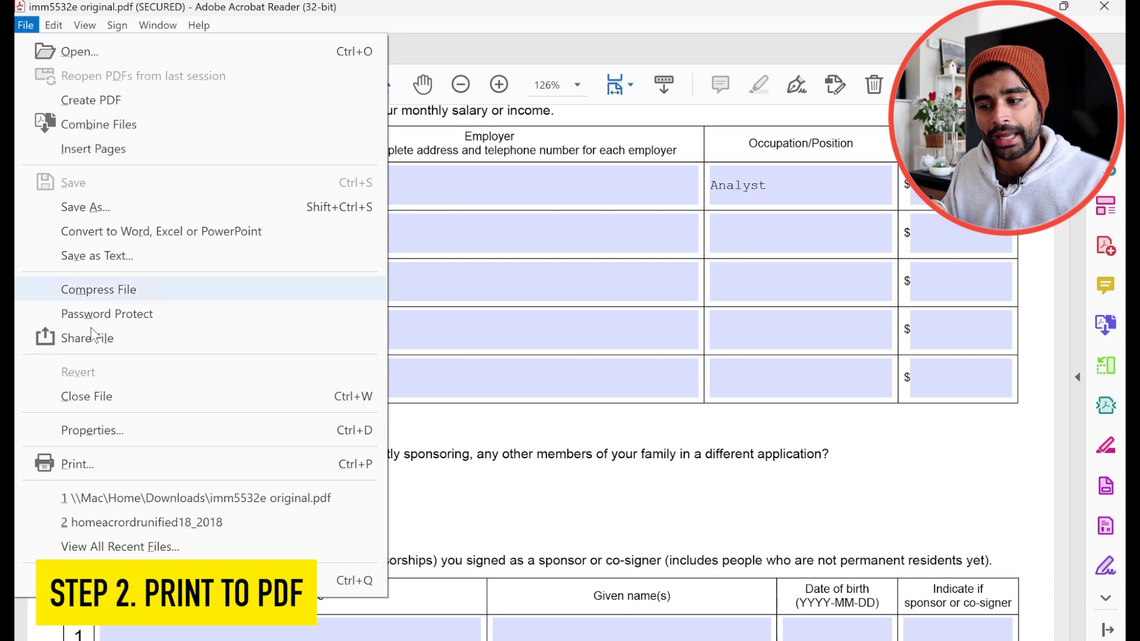
left_click(77, 464)
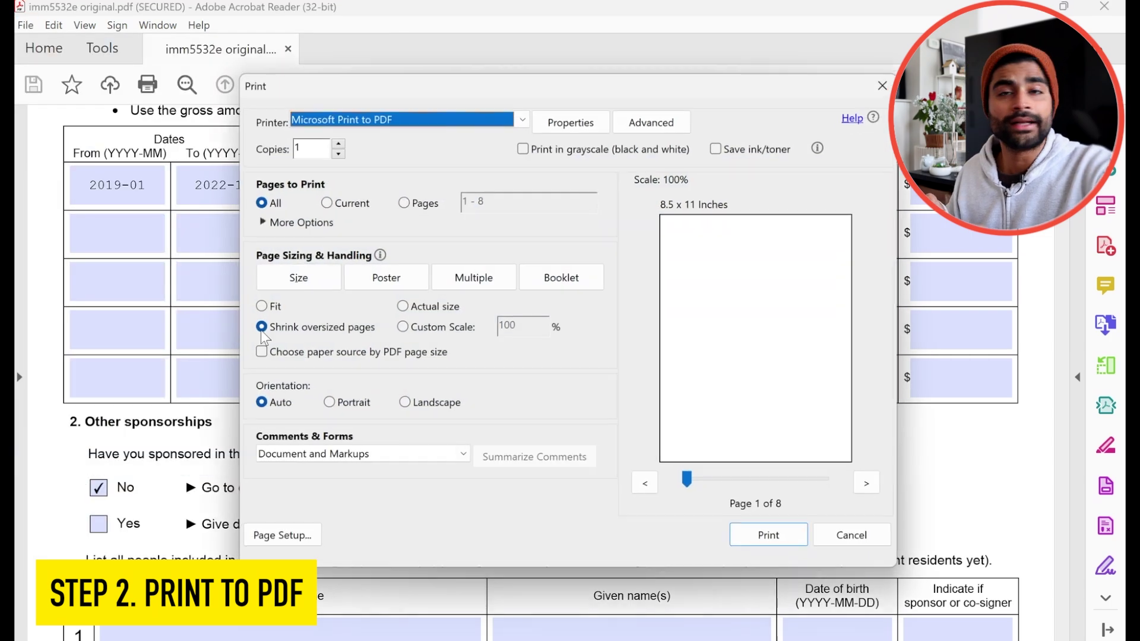
left_click(499, 119)
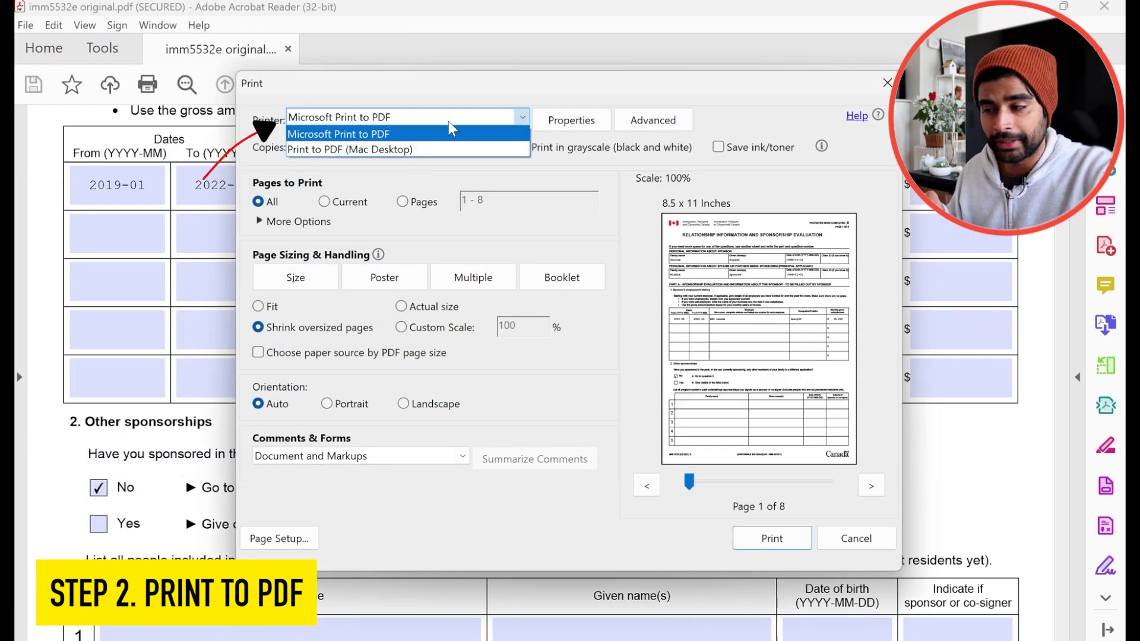
left_click(425, 129)
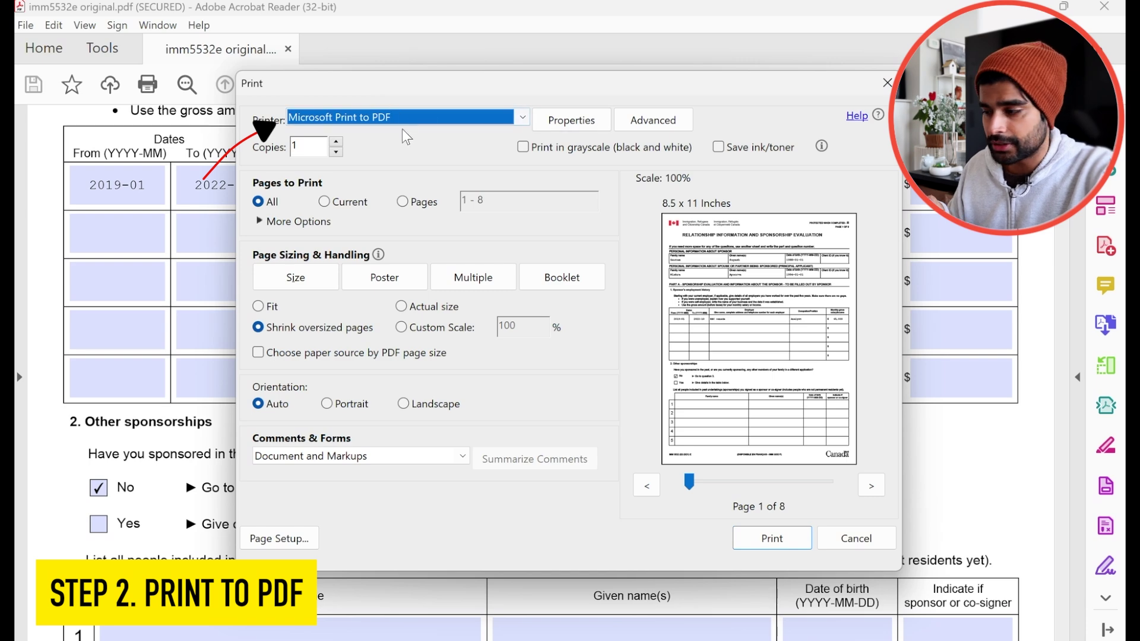
left_click(778, 538)
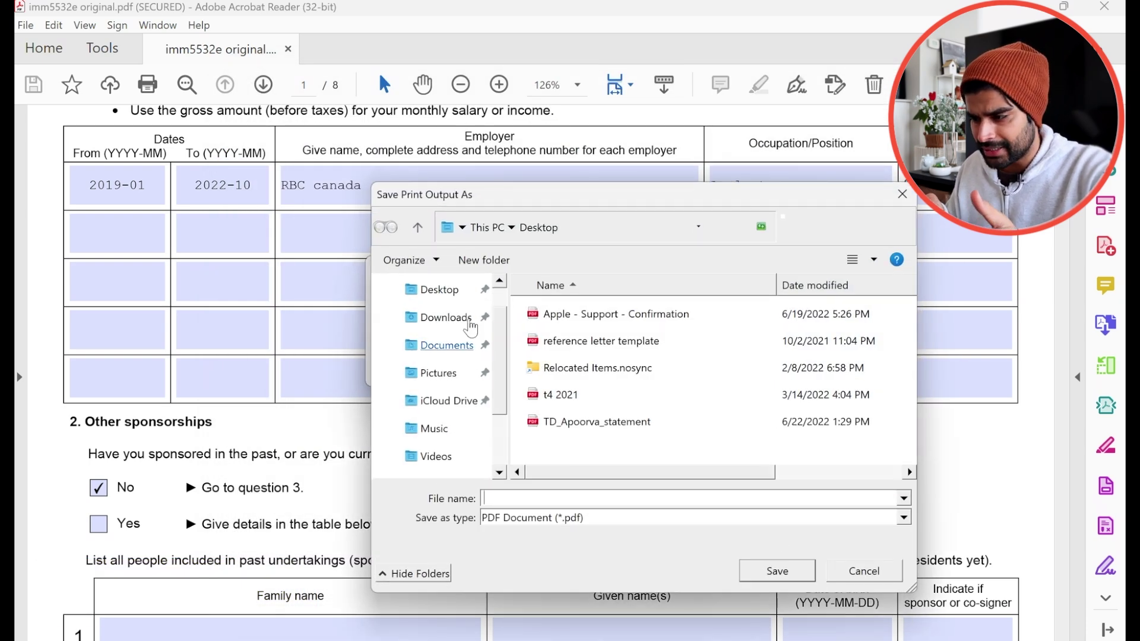
- Save the printed PDF to the Desktop as '5532 test'
left_click(572, 497)
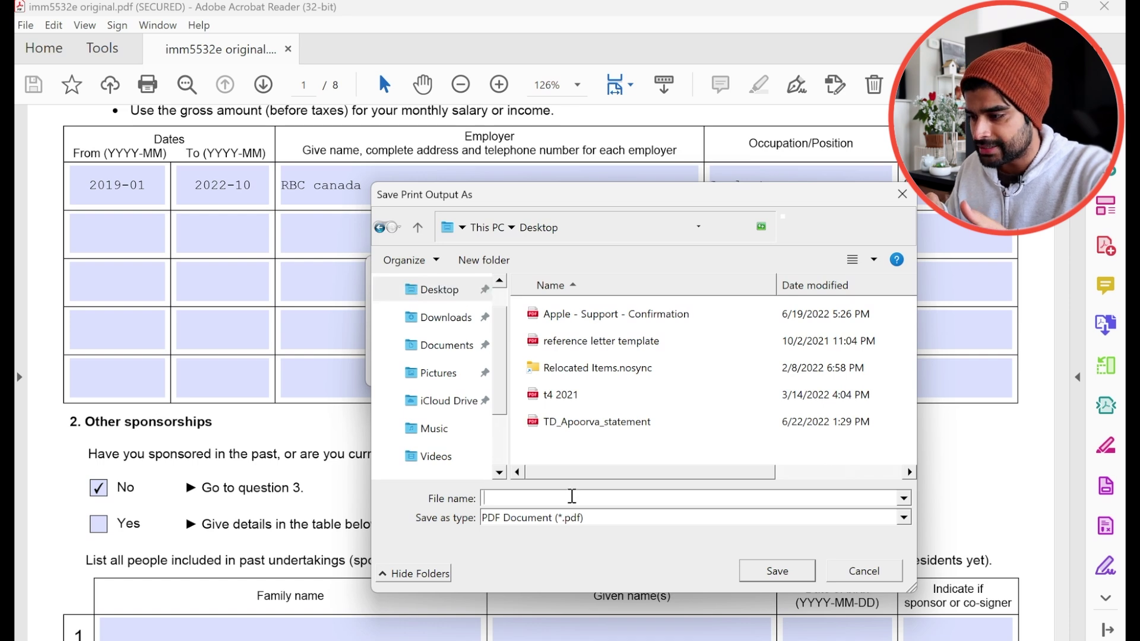
type("5532 test")
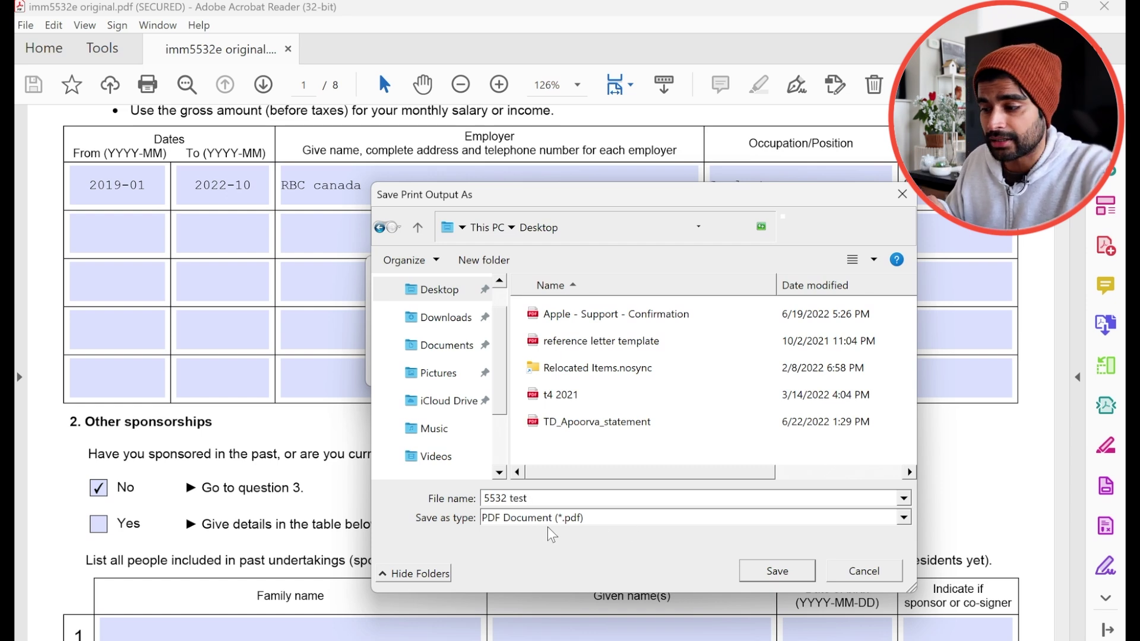
left_click(778, 571)
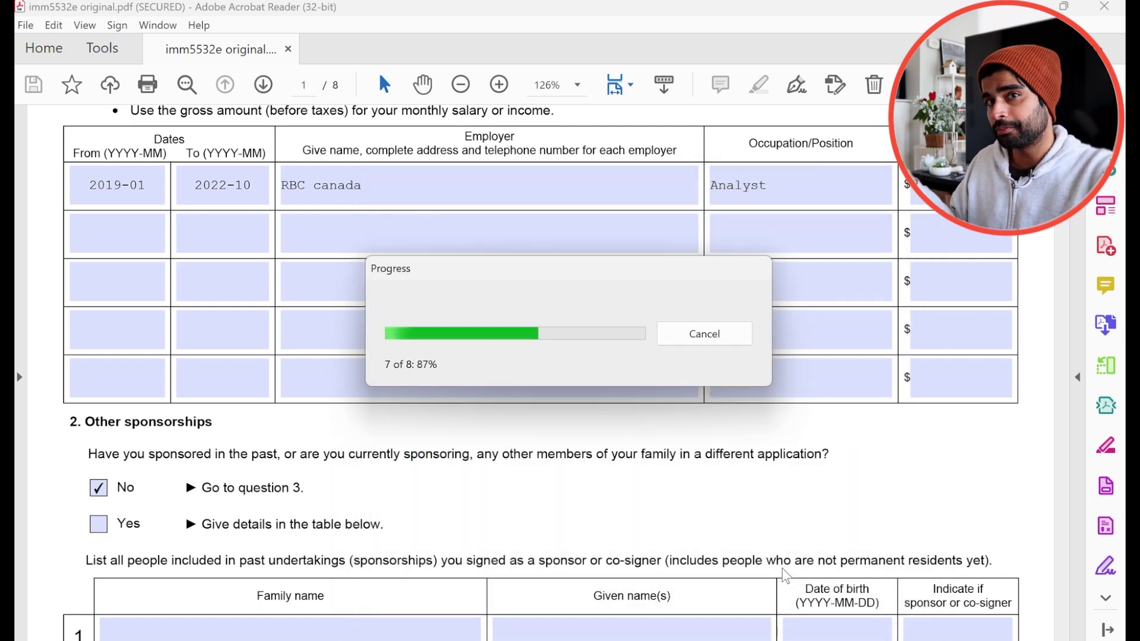
- Open the newest Desktop file, 5532 test, with Adobe Acrobat Reader
key("super+e")
left_click(684, 193)
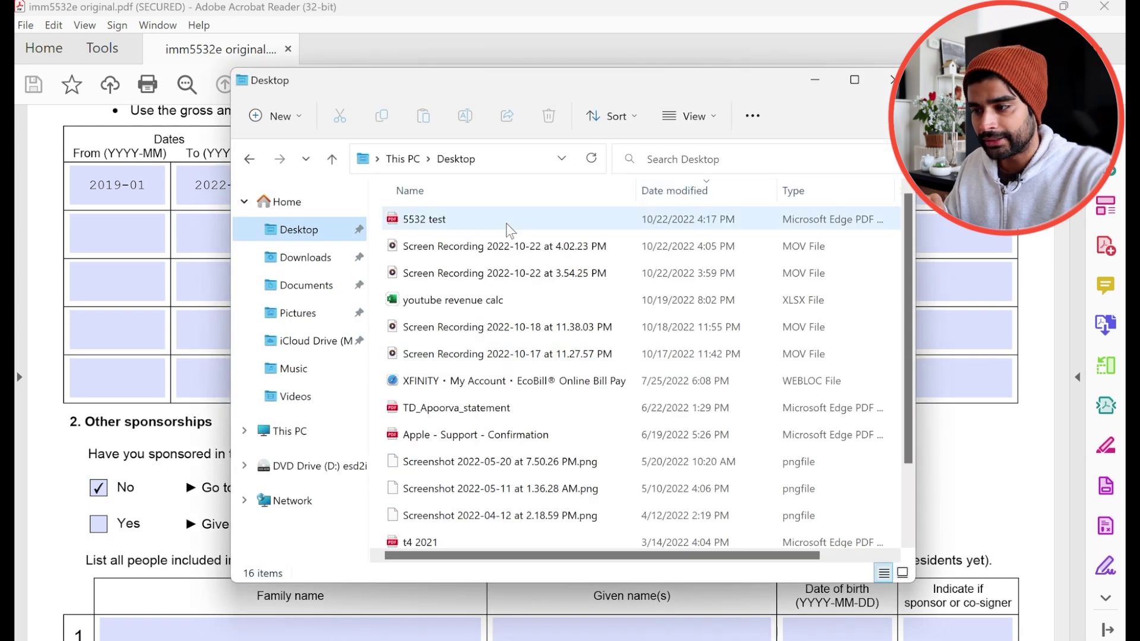
right_click(439, 220)
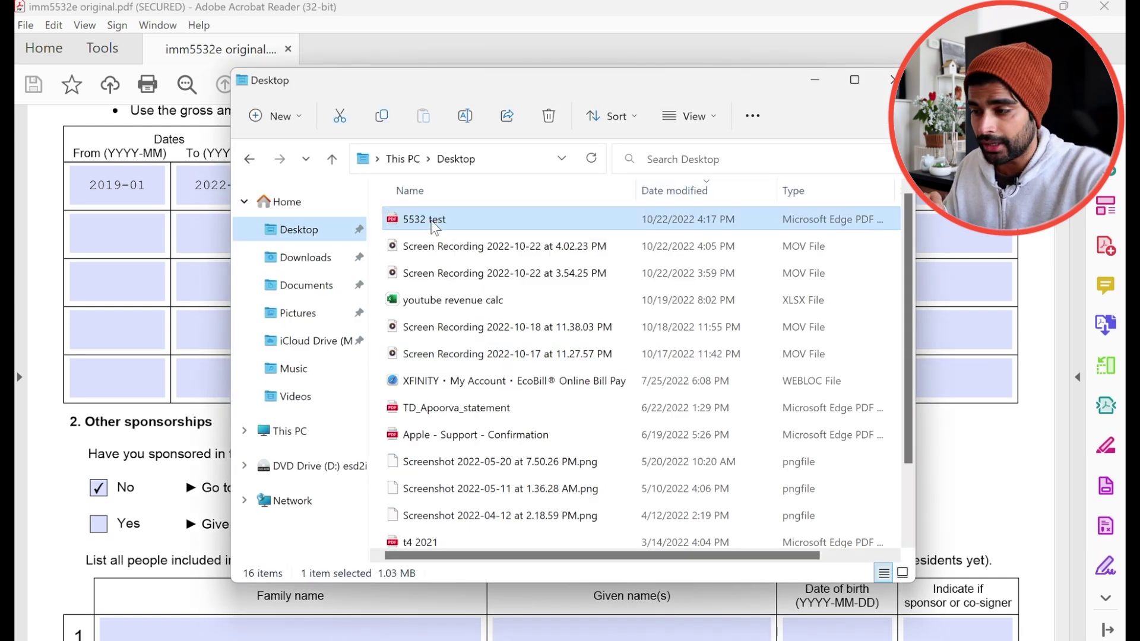
mouse_move(565, 306)
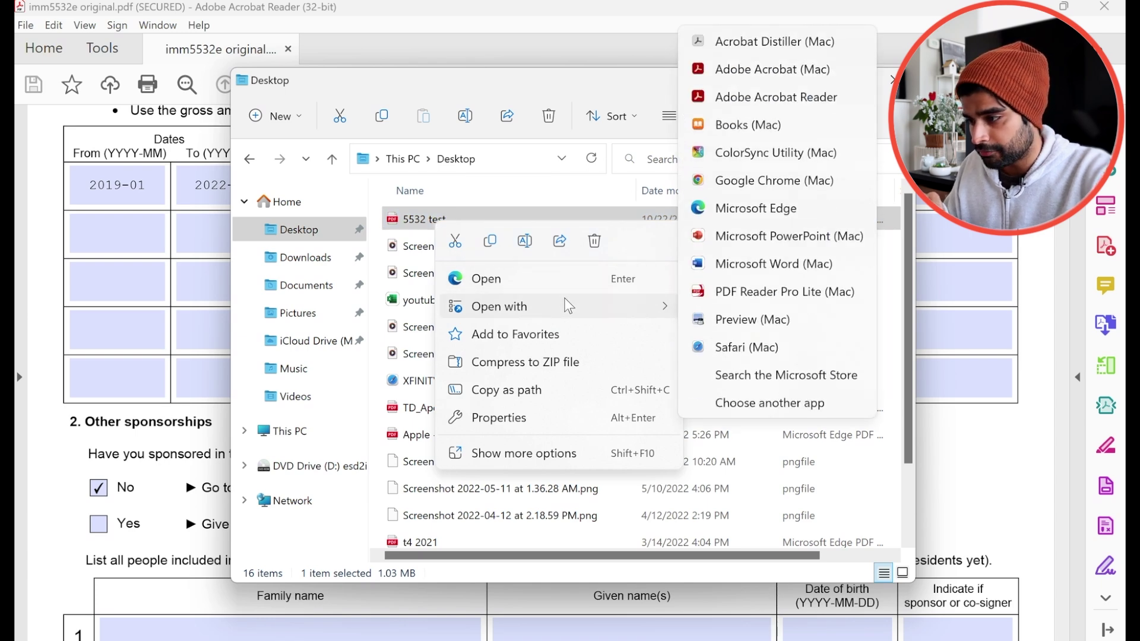
left_click(791, 98)
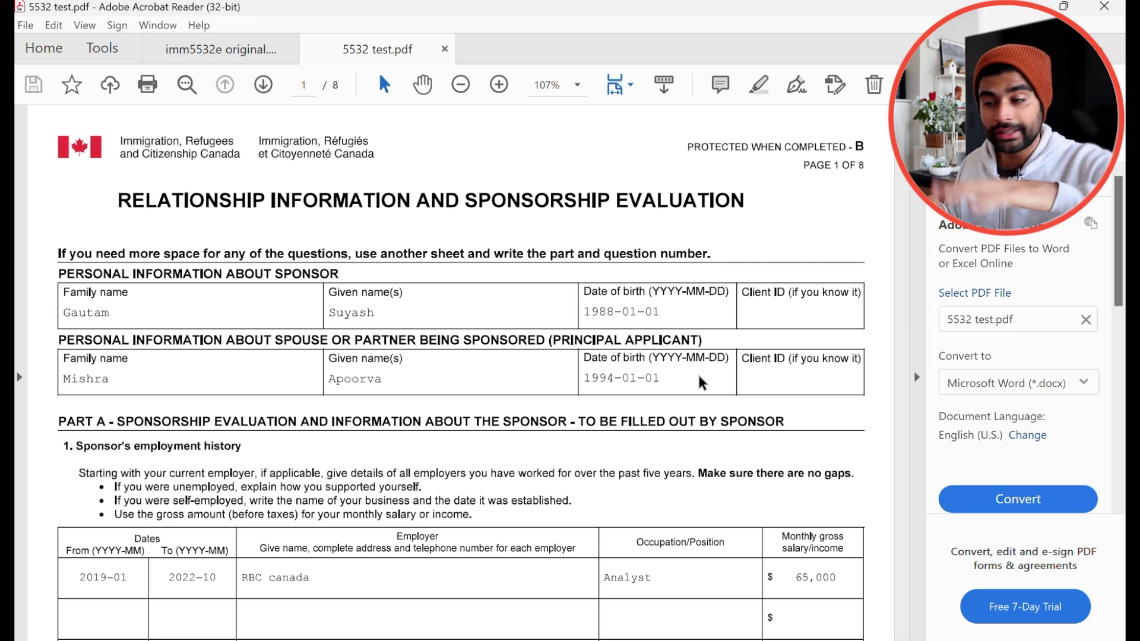
- Scroll the 5532 test copy down to section 9, Declaration of sponsor, on page 3
scroll(702, 383, "down", 8)
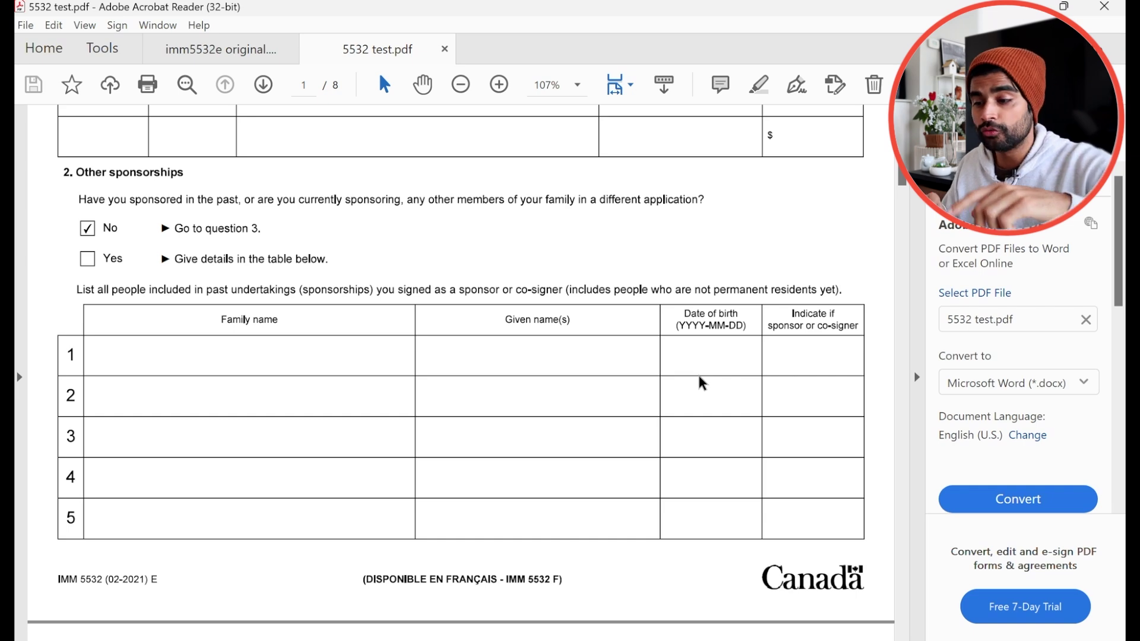
scroll(702, 383, "down", 9)
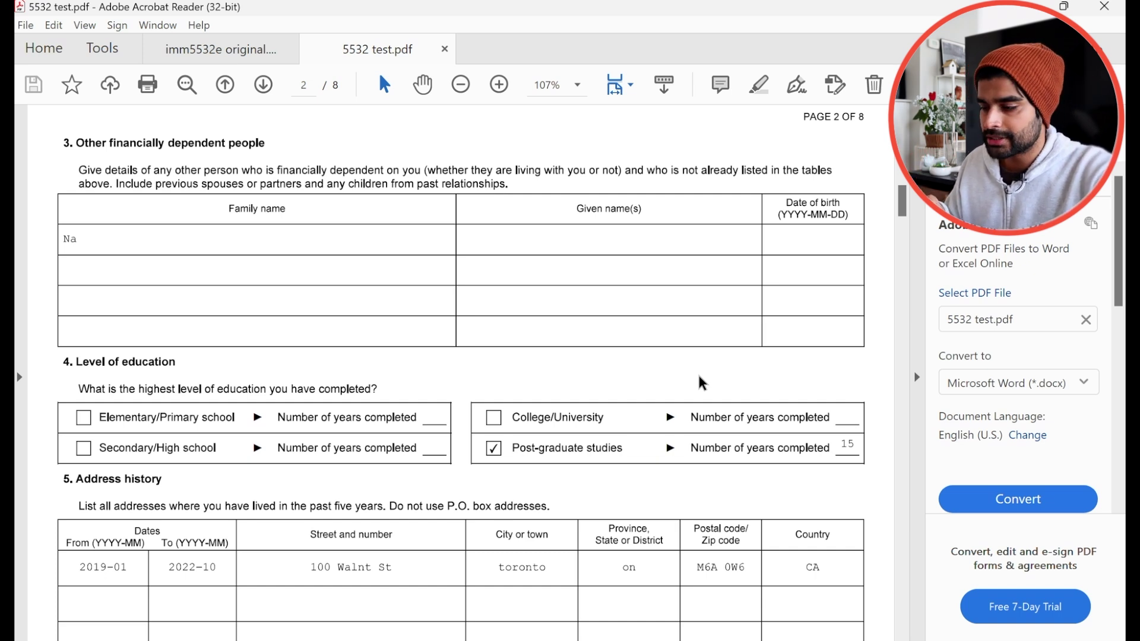
scroll(701, 382, "down", 20)
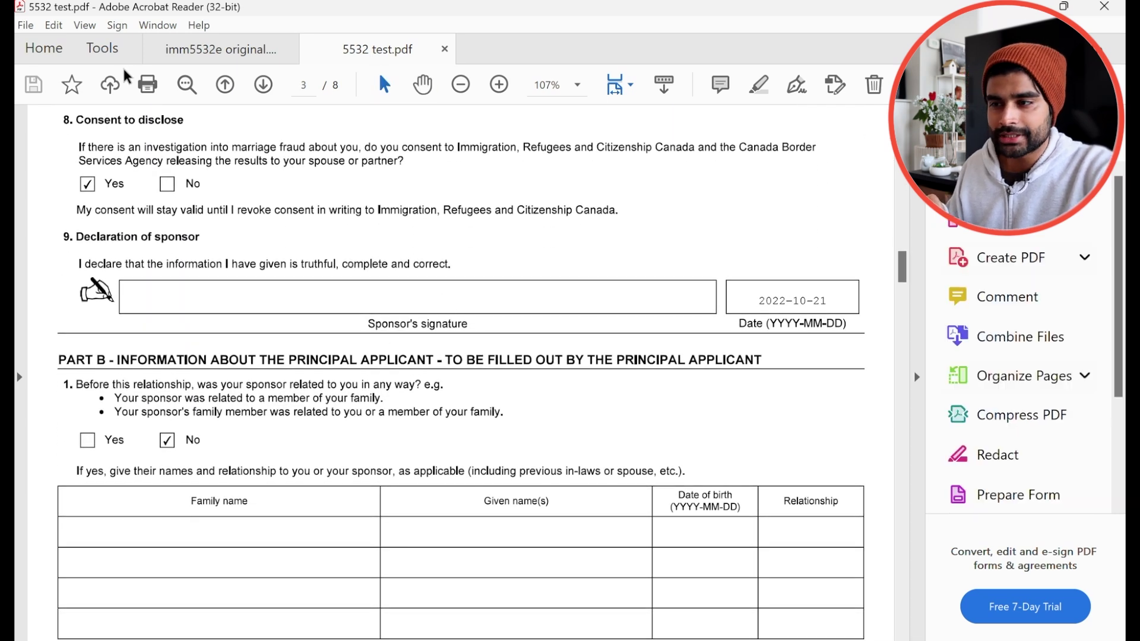
- With Fill & Sign, type the sponsor's name into the Sponsor's signature box on page 3
left_click(109, 48)
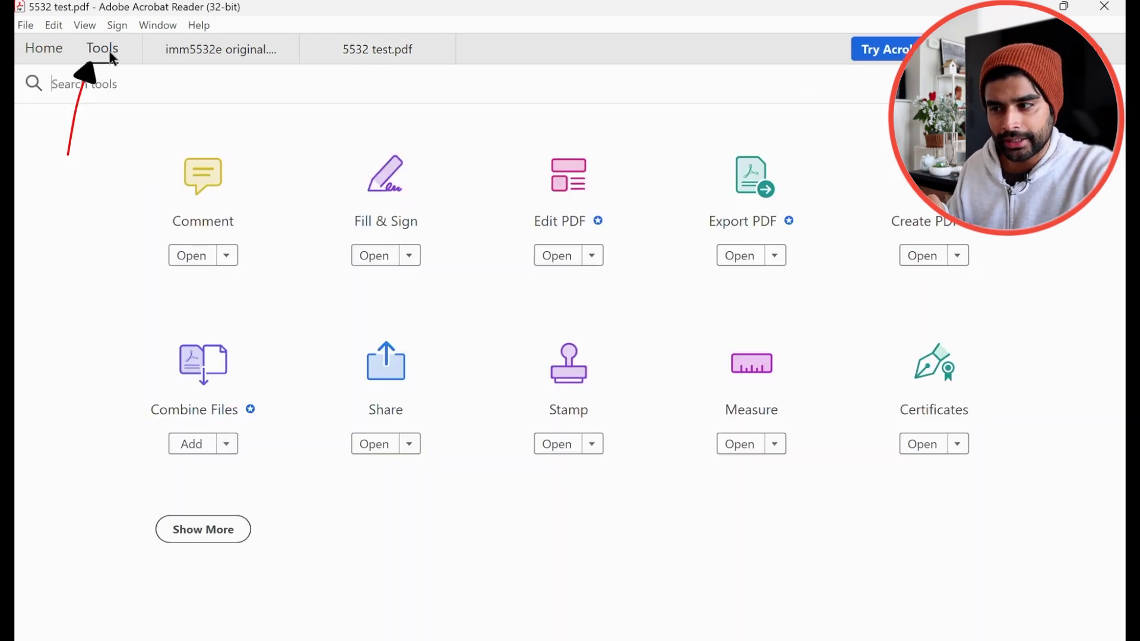
left_click(388, 196)
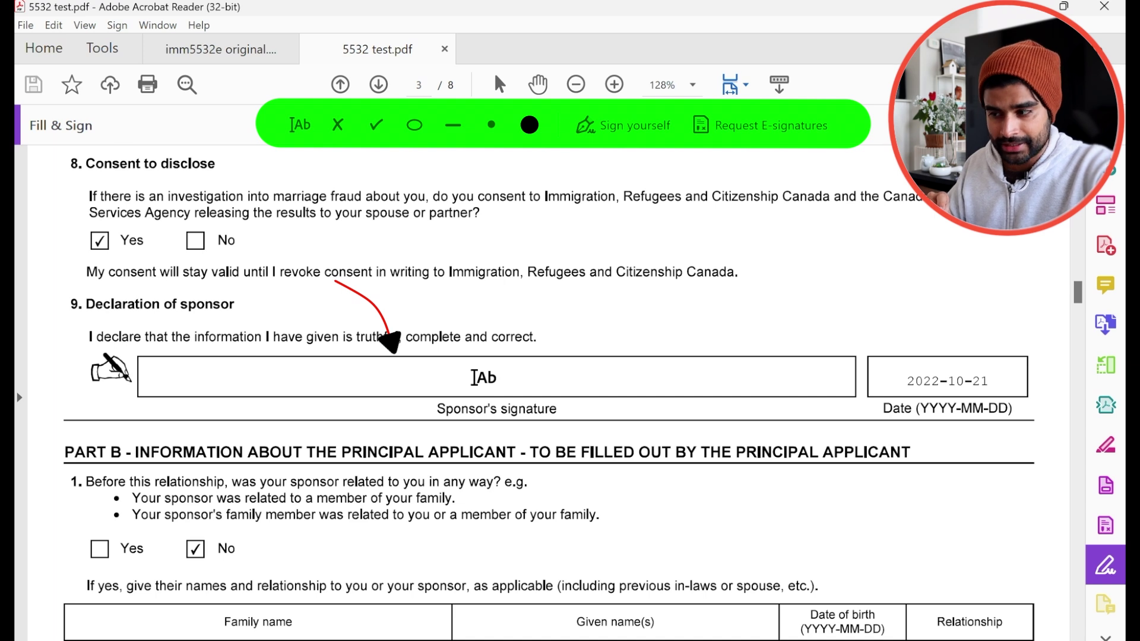
left_click(475, 376)
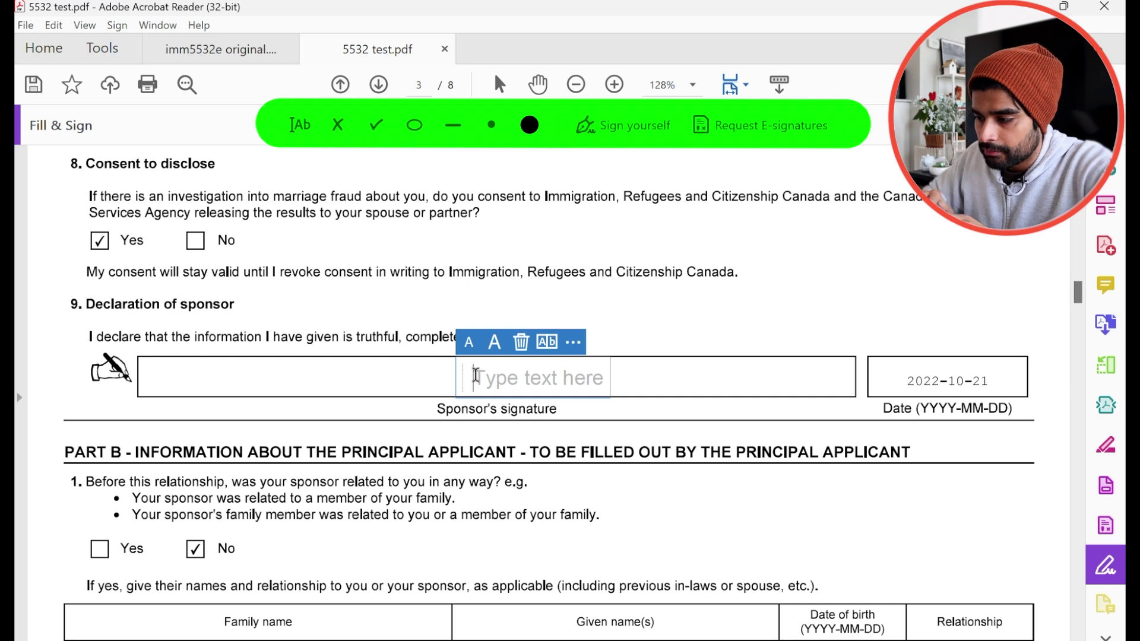
left_click(720, 366)
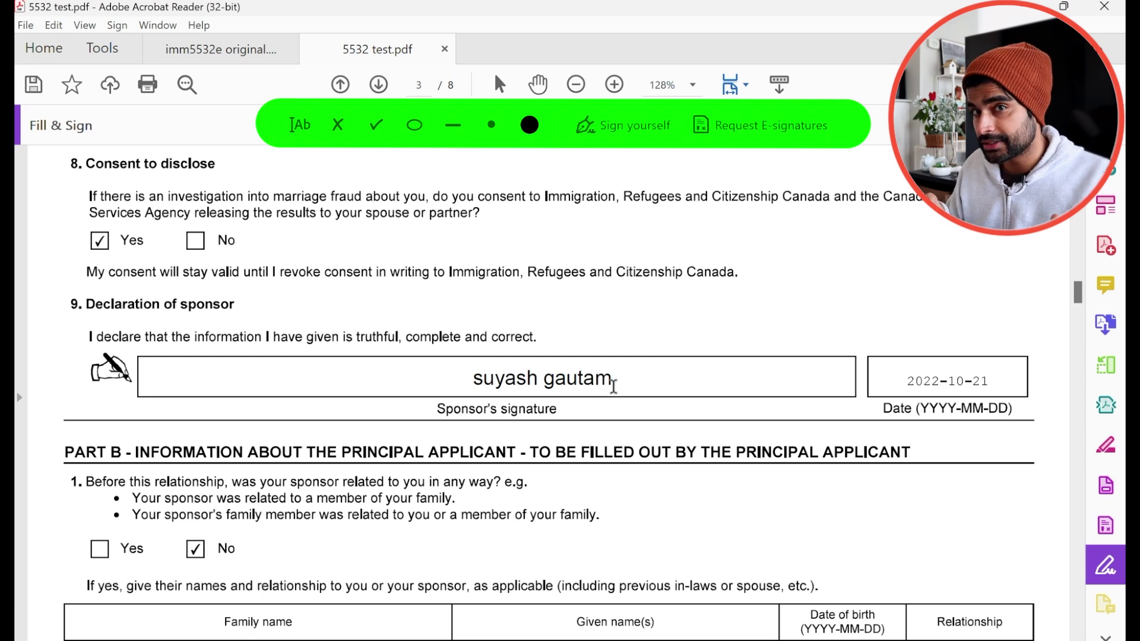
scroll(613, 386, "down", 15)
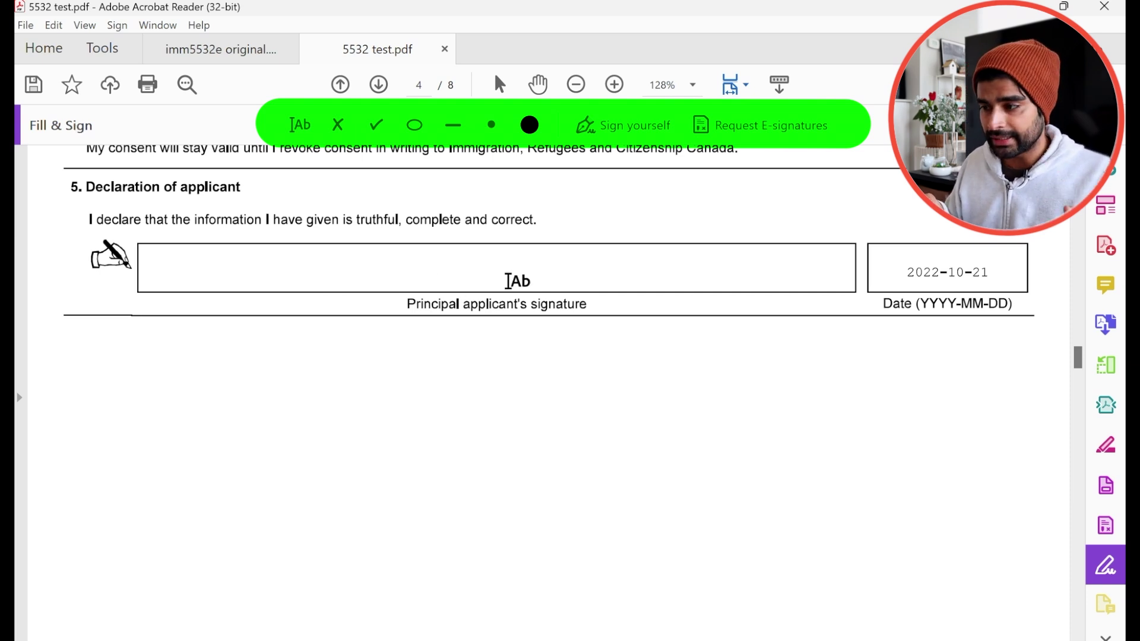
- Type the applicant's name into page 4's applicant signature box
left_click(491, 269)
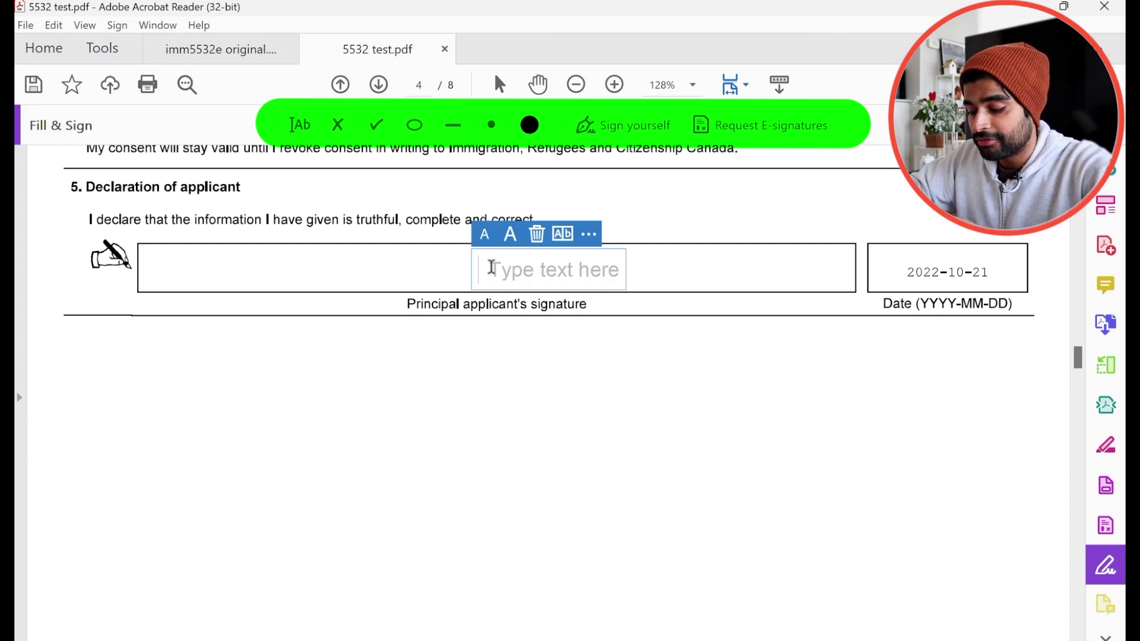
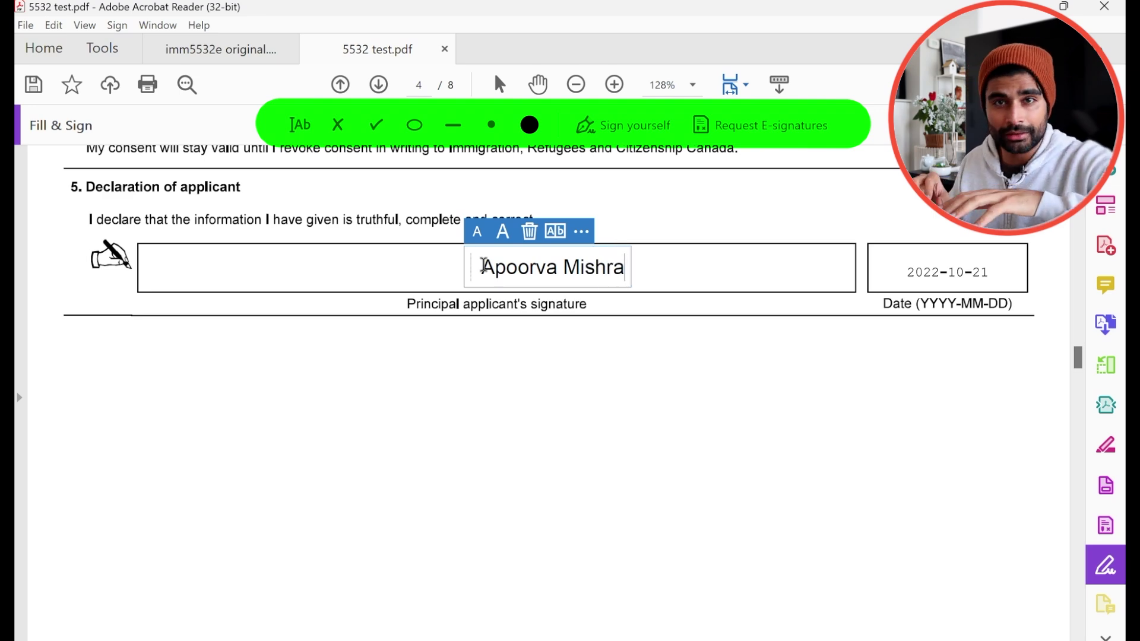
scroll(636, 445, "down", 20)
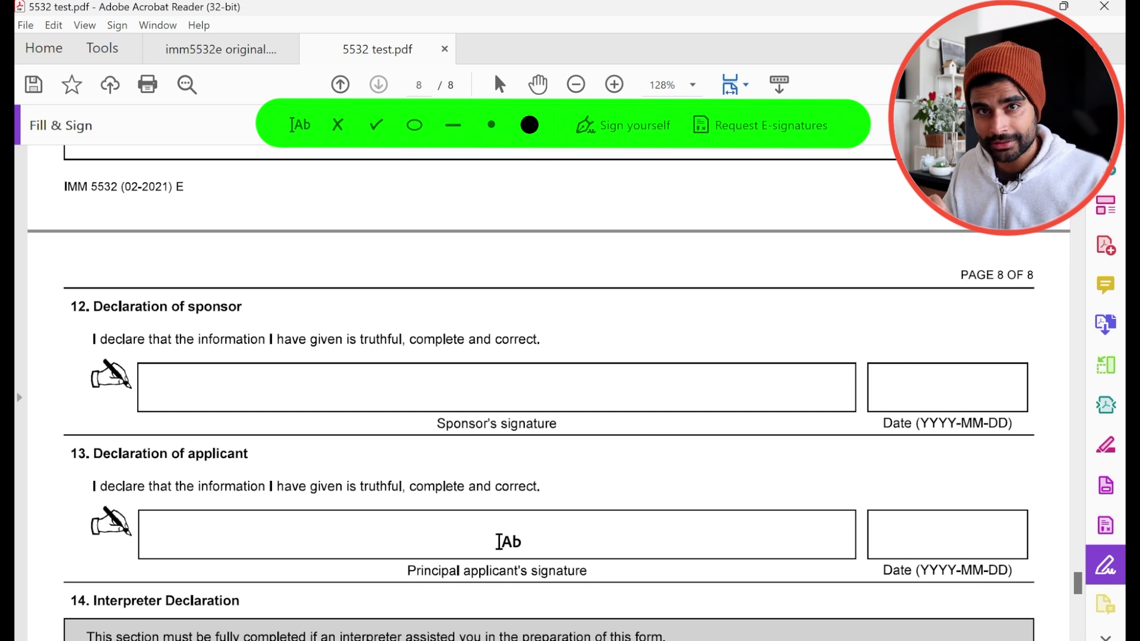
- Sign page 8's sponsor and applicant signature boxes with their typed names
left_click(480, 387)
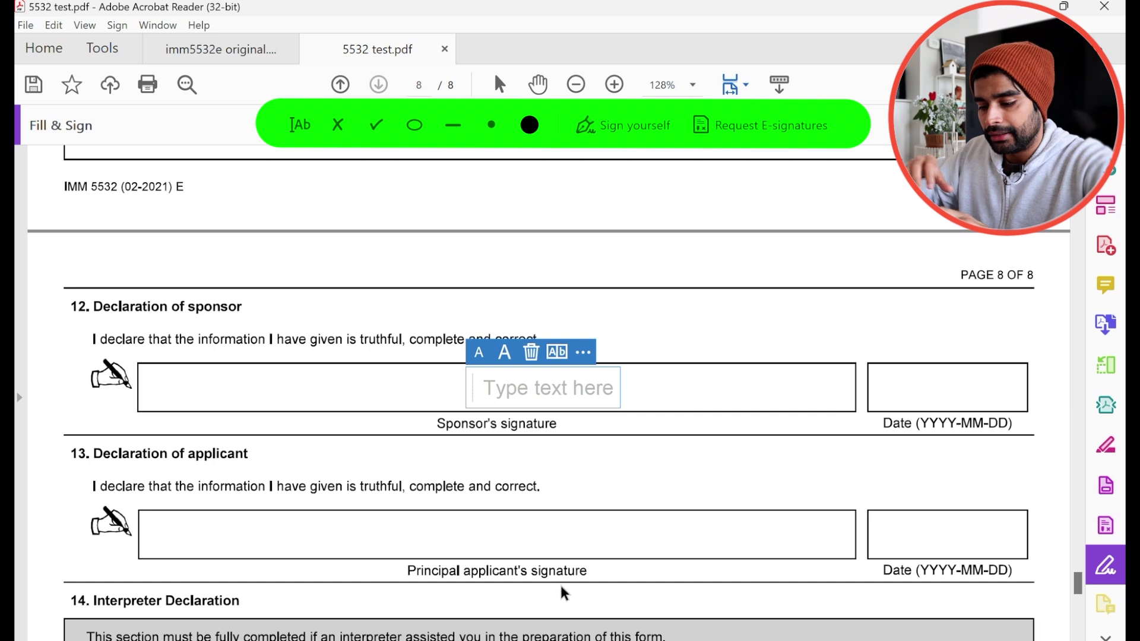
left_click(502, 534)
left_click(492, 534)
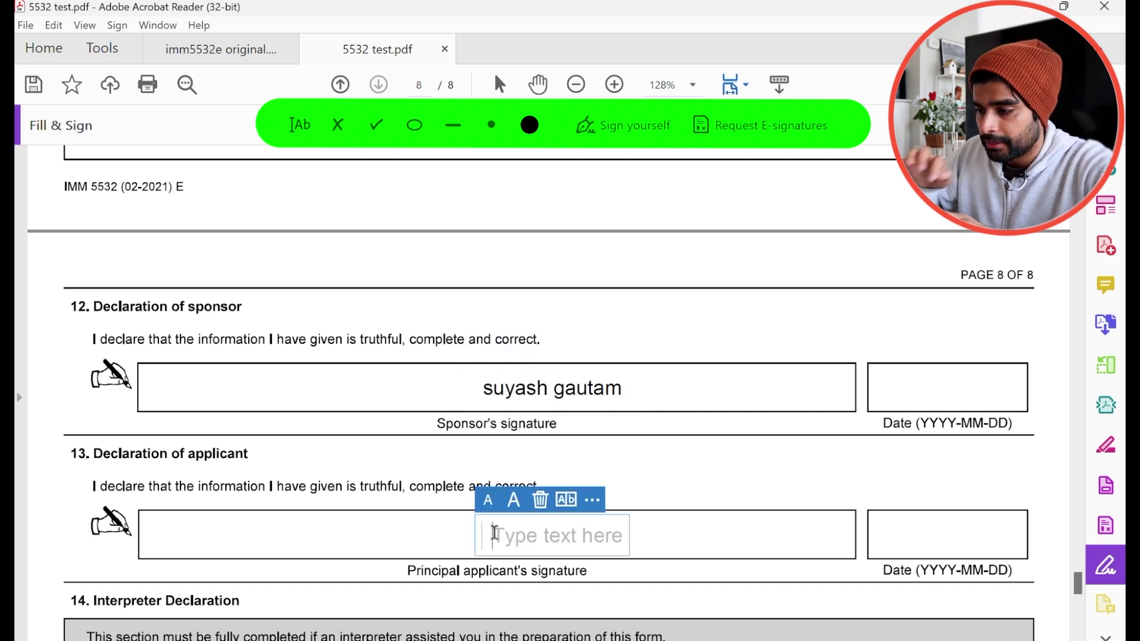
left_click(736, 477)
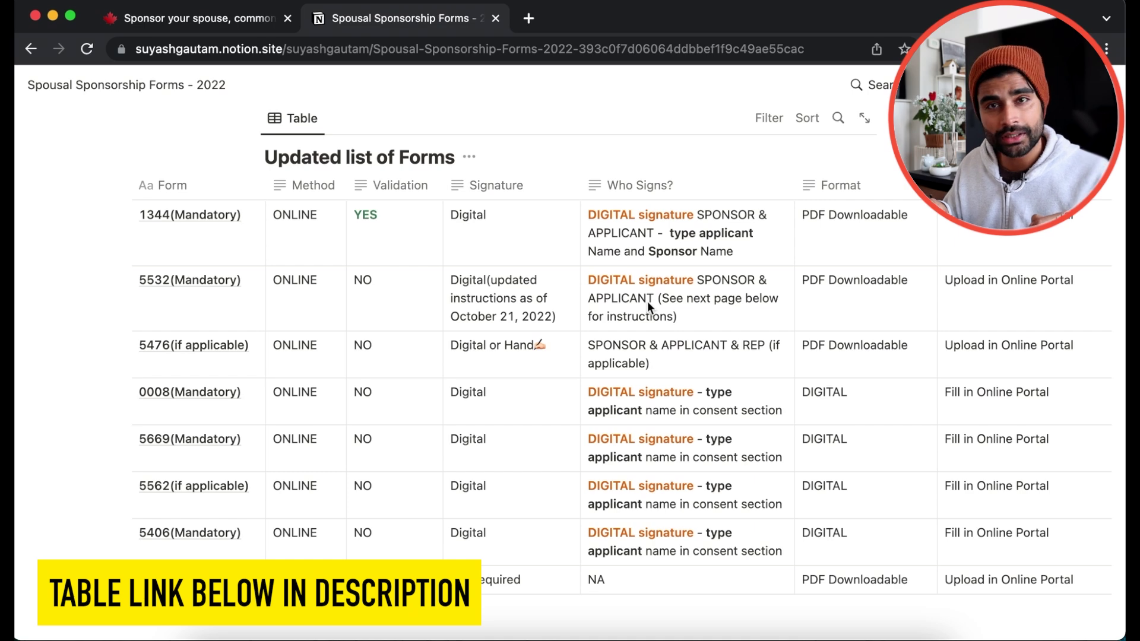
- Scroll the Notion forms page to the instructions for digitally signing form 5532
scroll(647, 301, "down", 15)
scroll(647, 301, "up", 3)
scroll(647, 301, "down", 1)
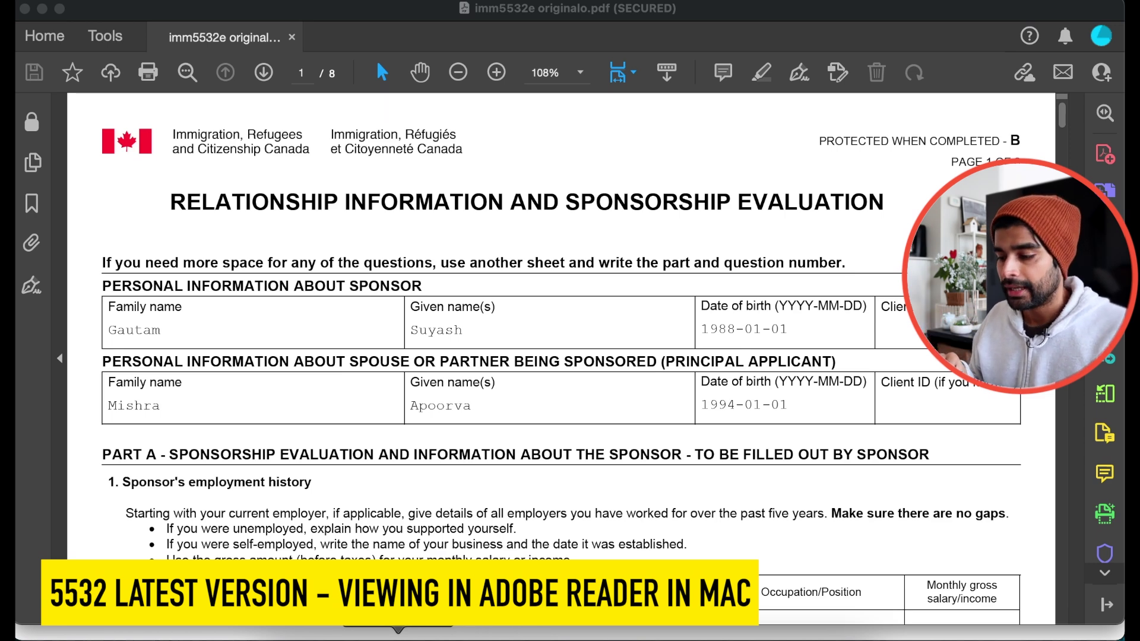
- Select the Sponsor's signature field on page 3 and try File > Print, reaching the no-printer alert
scroll(857, 374, "down", 20)
left_click(501, 327)
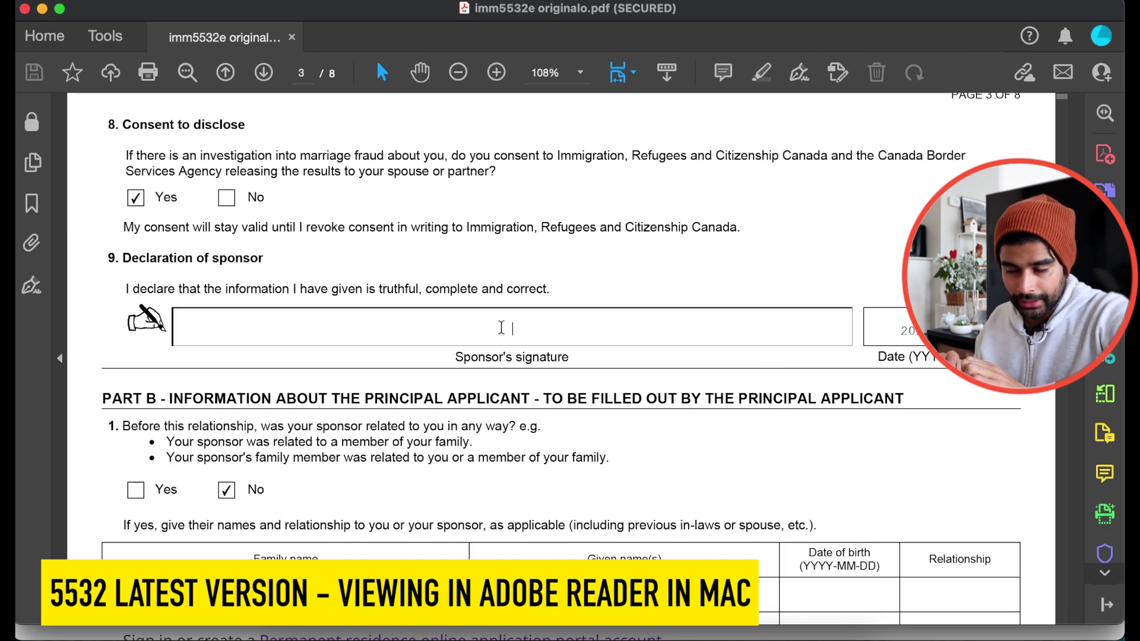
mouse_move(94, 3)
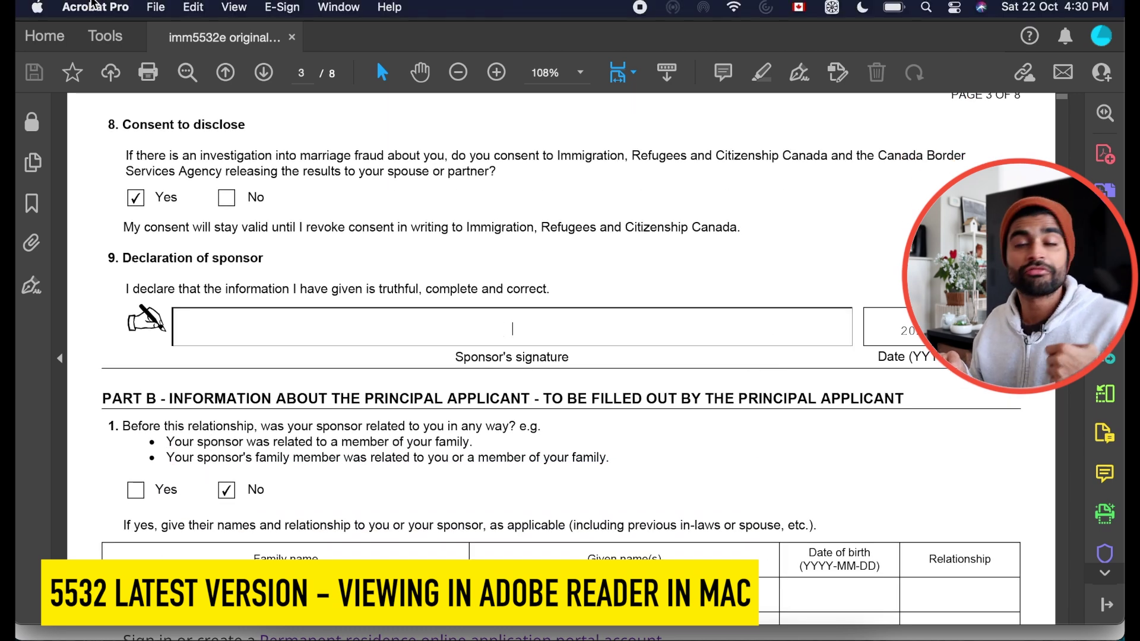
left_click(153, 8)
left_click(261, 361)
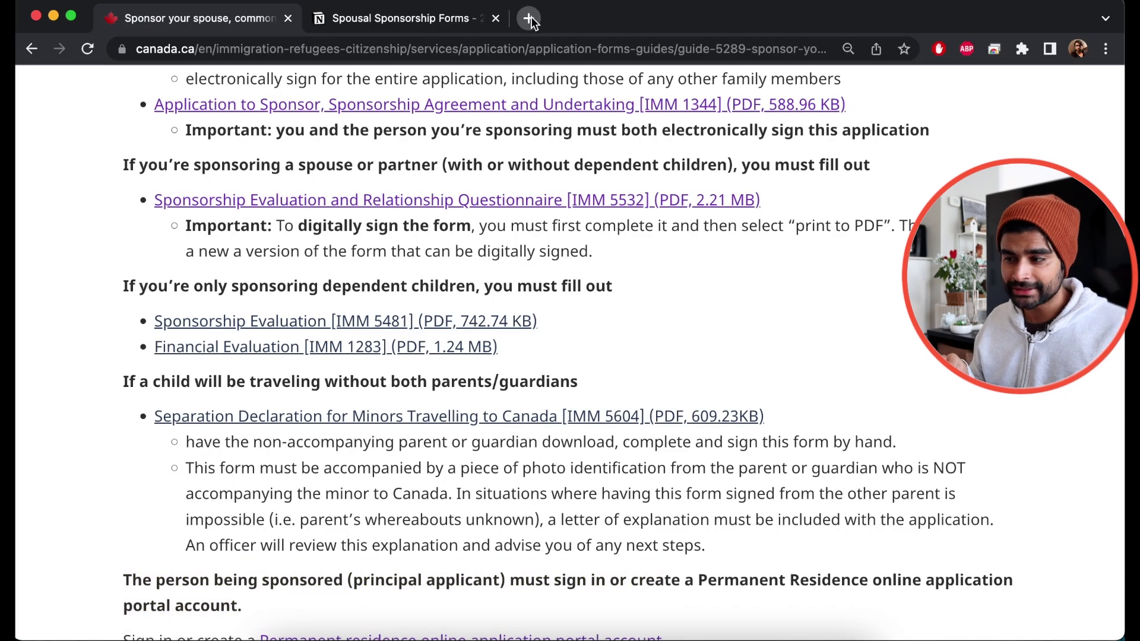
- Search Google for 'mozilla firefox' in a new Chrome tab
left_click(528, 18)
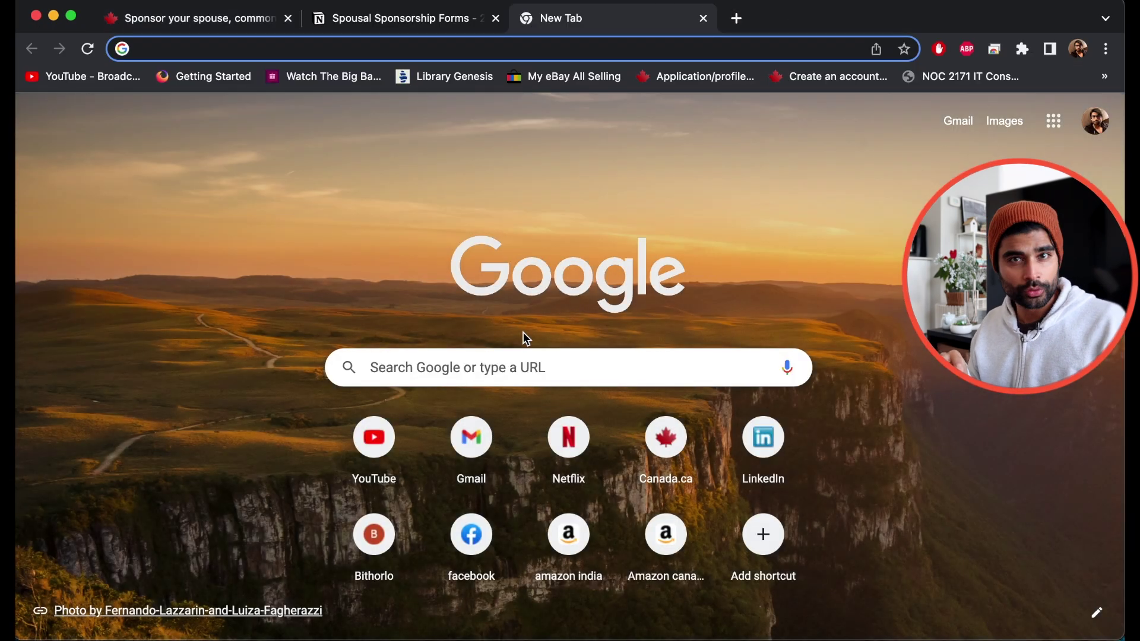
left_click(513, 378)
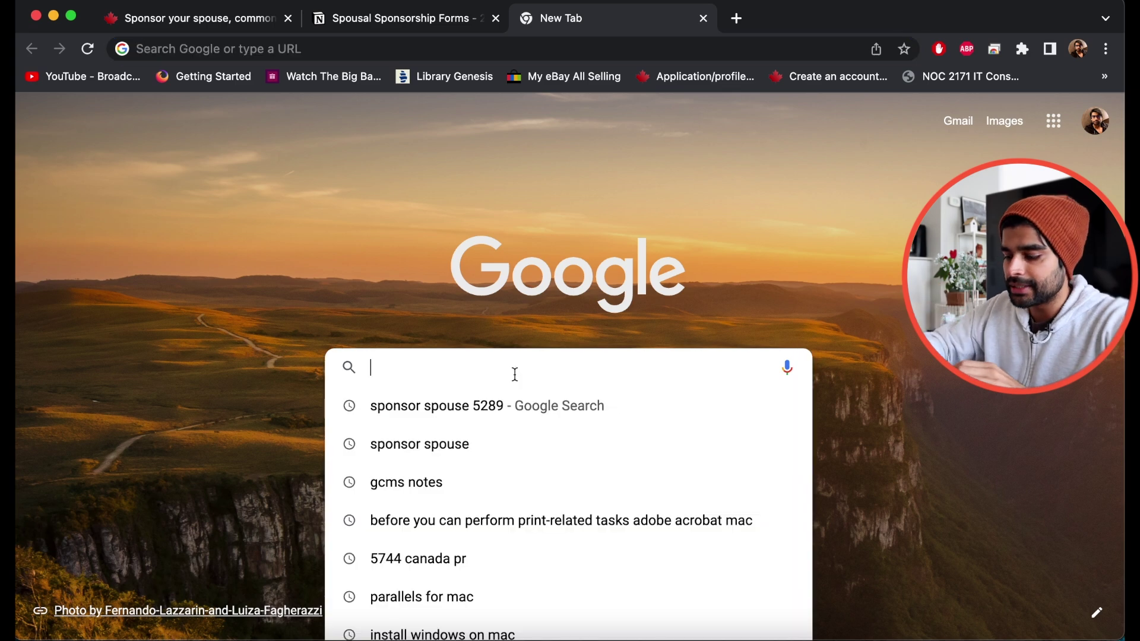
type("mozilla firefox")
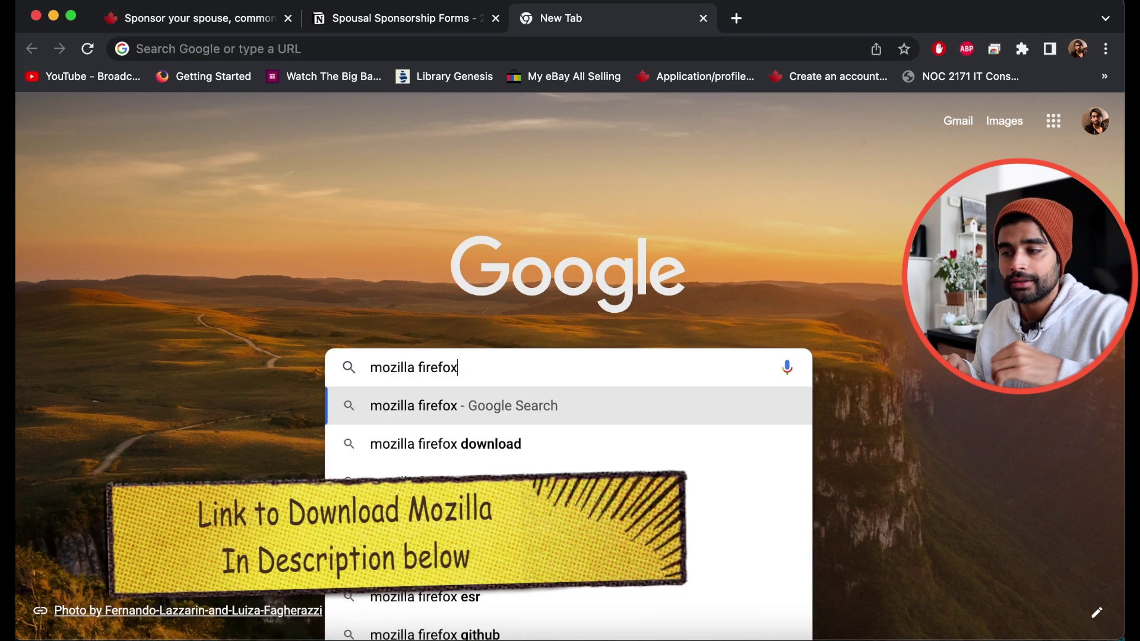
key("Return")
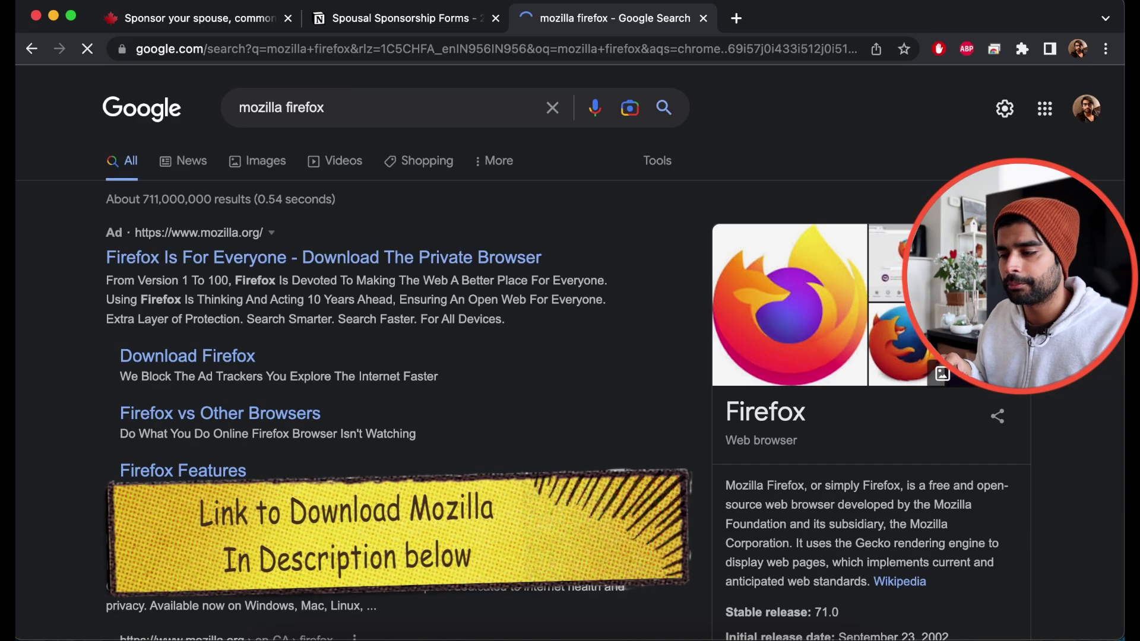
- Open Mozilla's Firefox download page and start downloading the installer
scroll(291, 436, "down", 3)
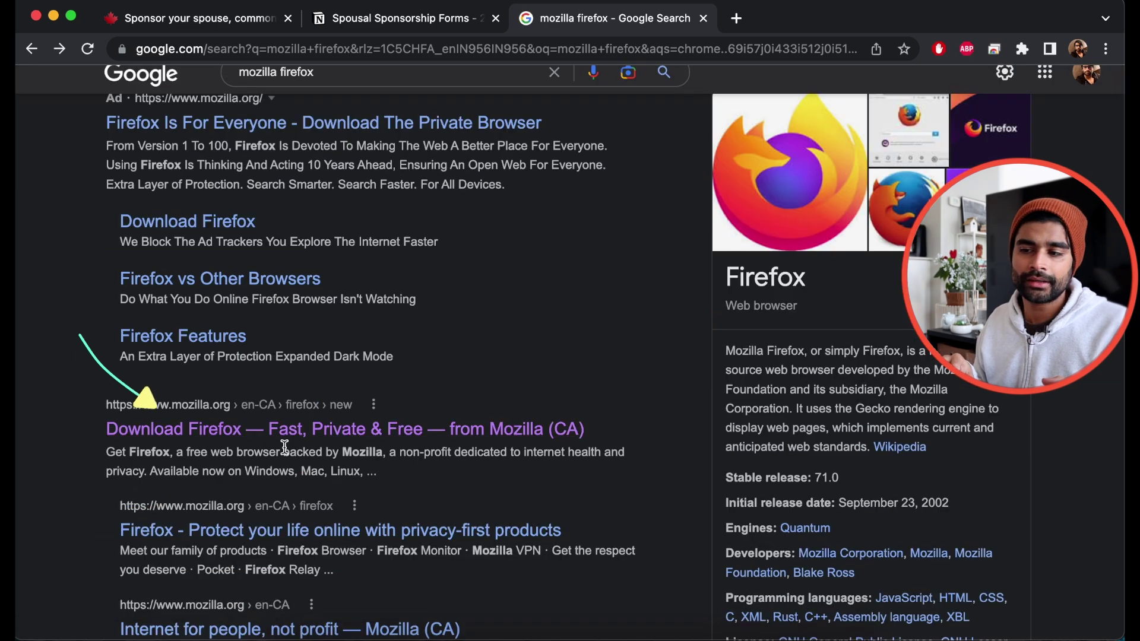
left_click(285, 428)
scroll(252, 229, "down", 5)
left_click(158, 262)
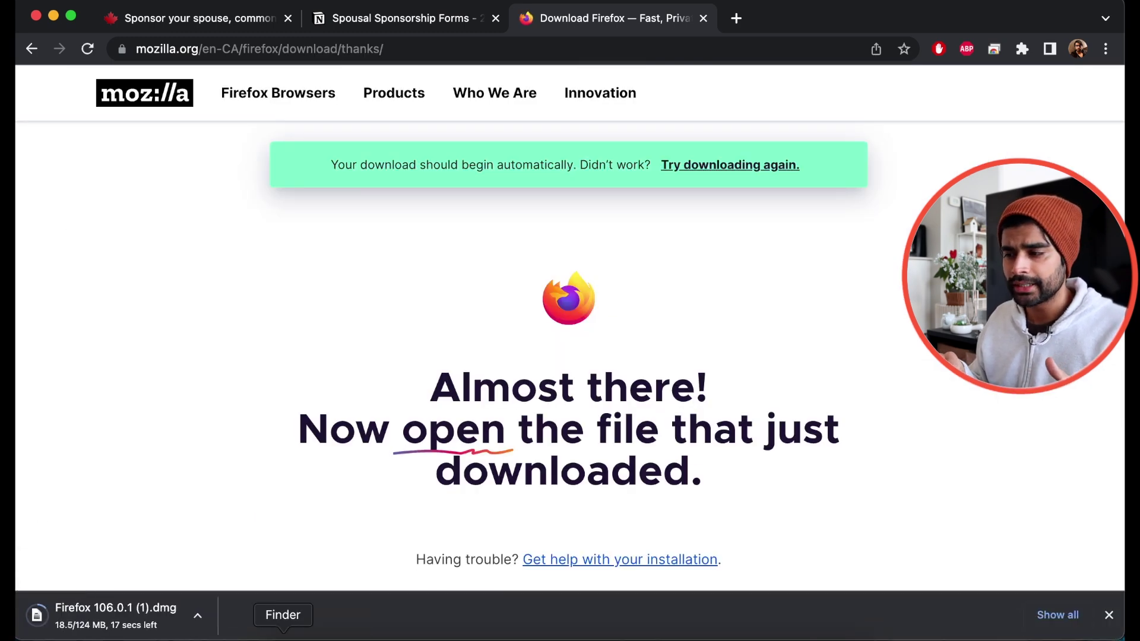
- Install Firefox from the downloaded .dmg into Applications and find it in Launchpad
left_click(283, 636)
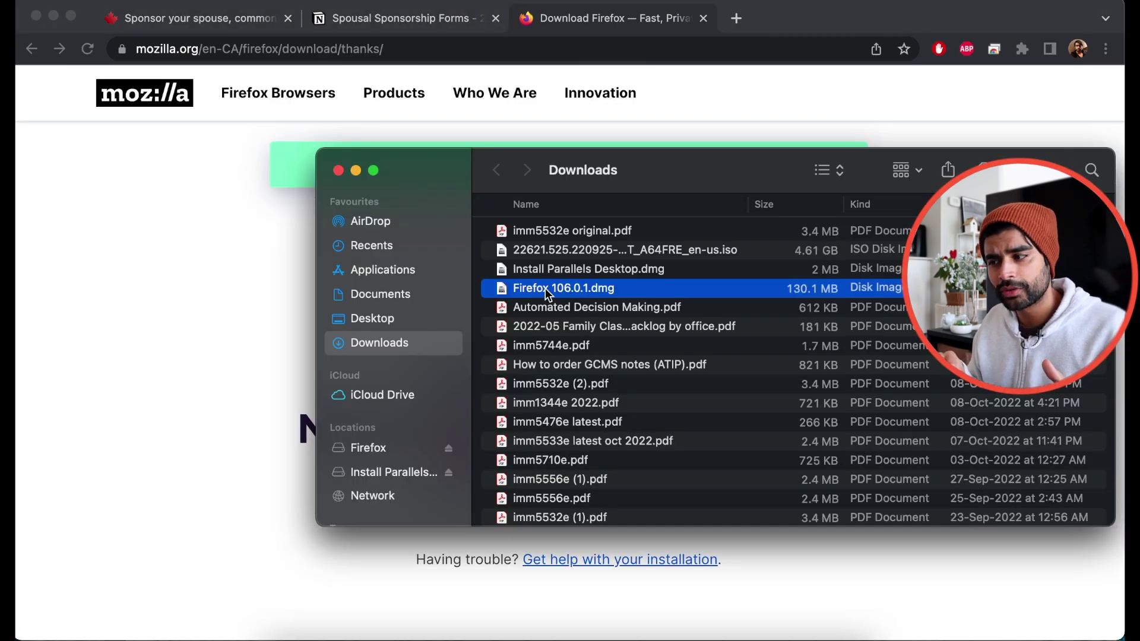
double_click(578, 290)
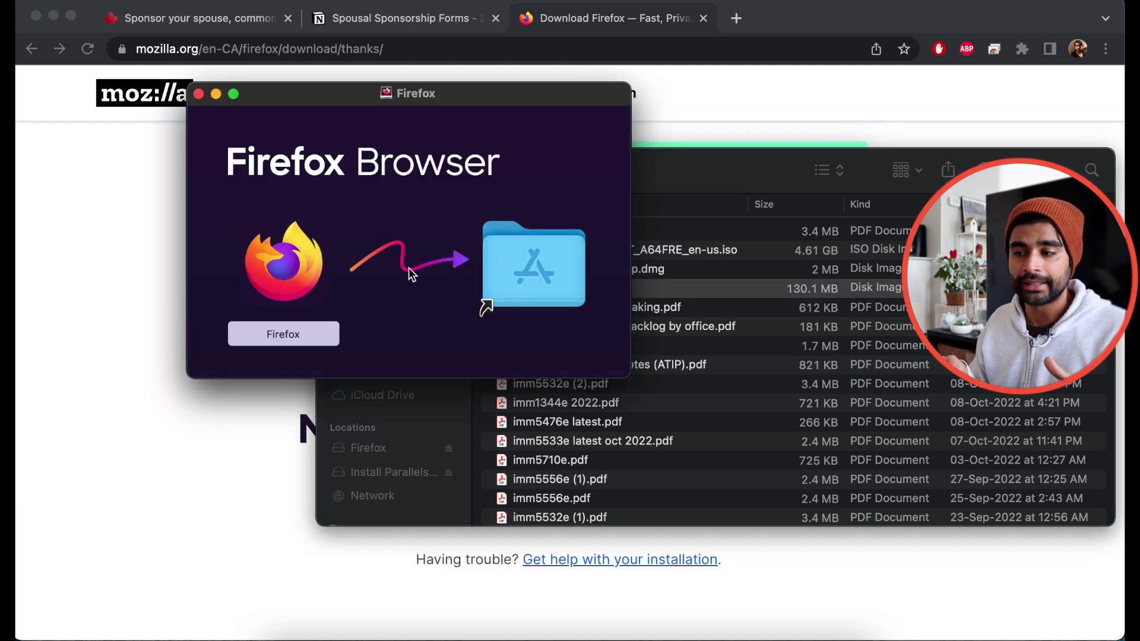
mouse_move(285, 261)
left_mouse_down()
mouse_move(411, 237)
mouse_move(294, 257)
mouse_move(304, 269)
left_mouse_up()
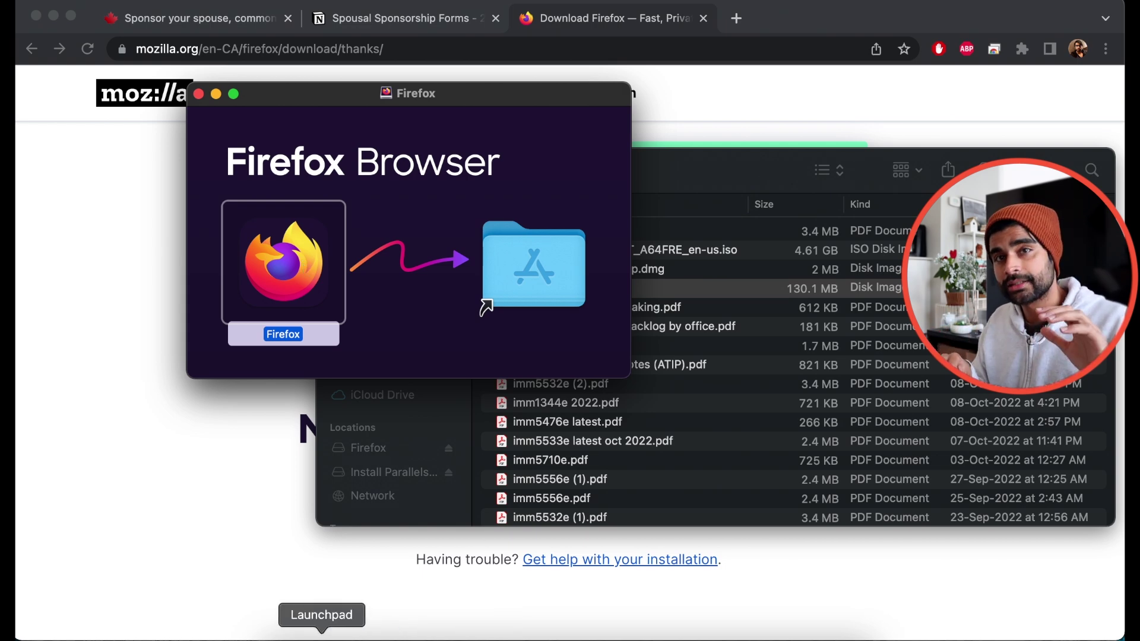
left_click(321, 634)
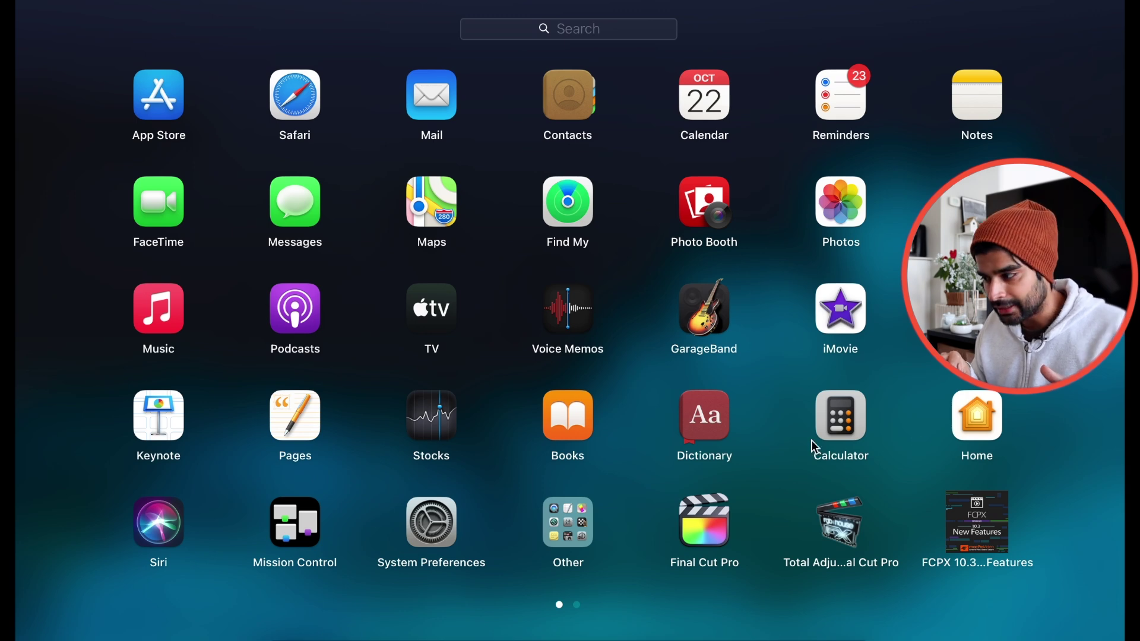
scroll(815, 449, "right", 5)
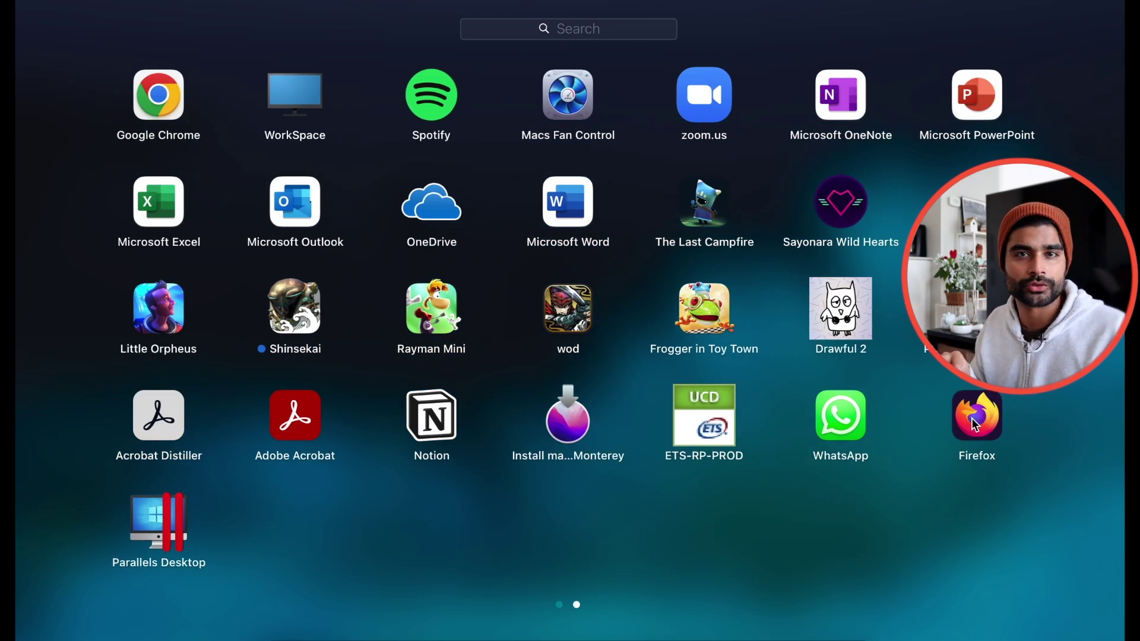
- Launch Firefox and search for 'sponsor spouse'
left_click(976, 425)
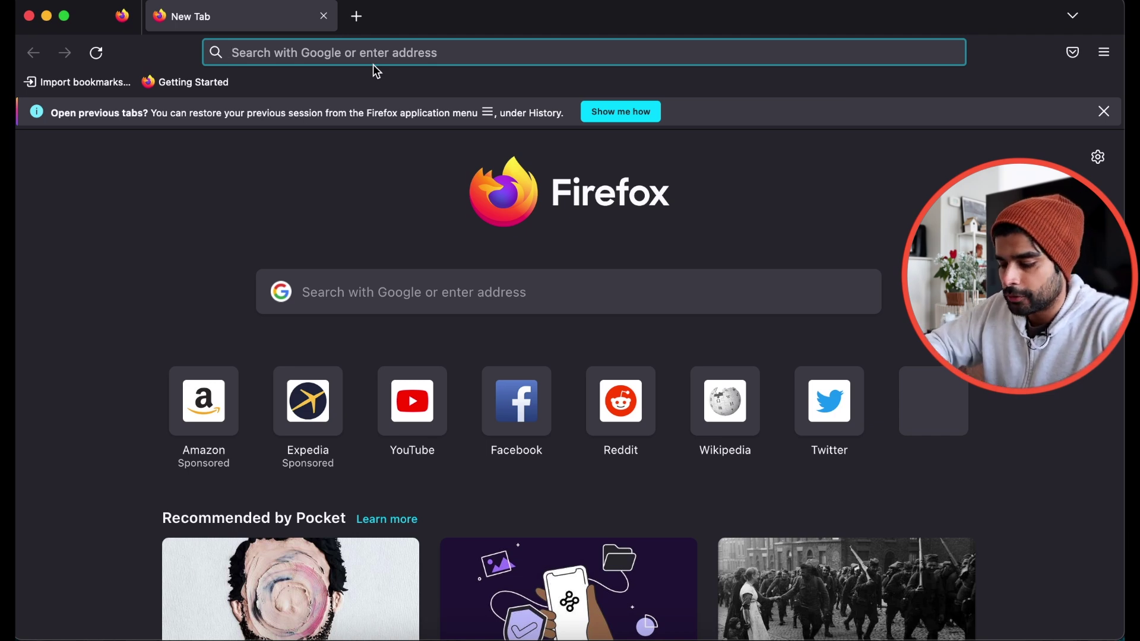
type("sponsor spouse")
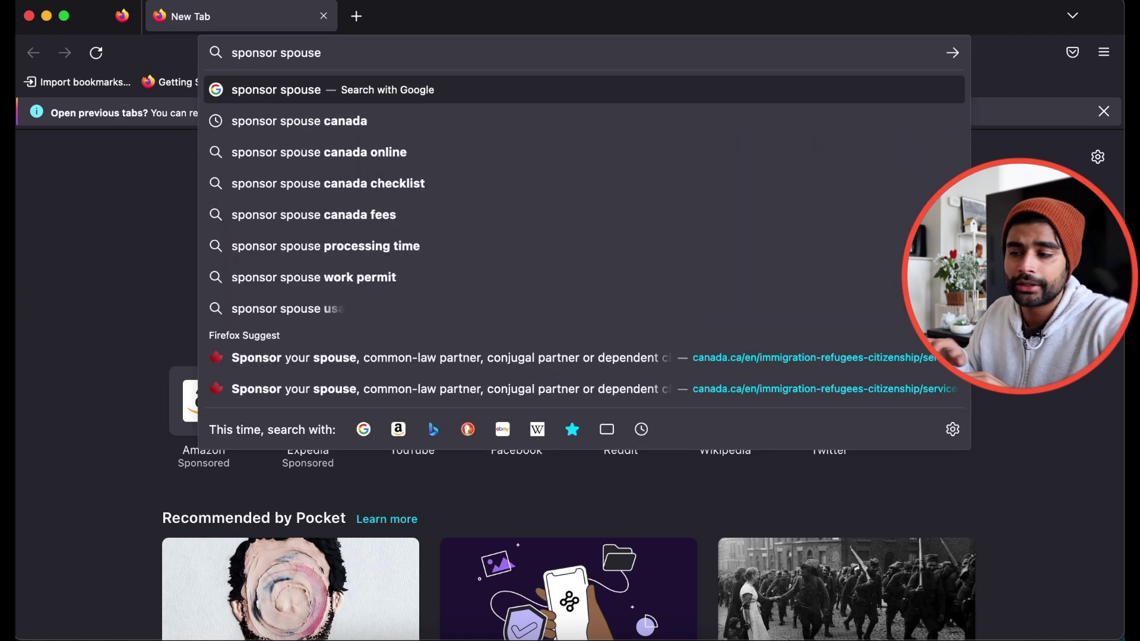
key("Return")
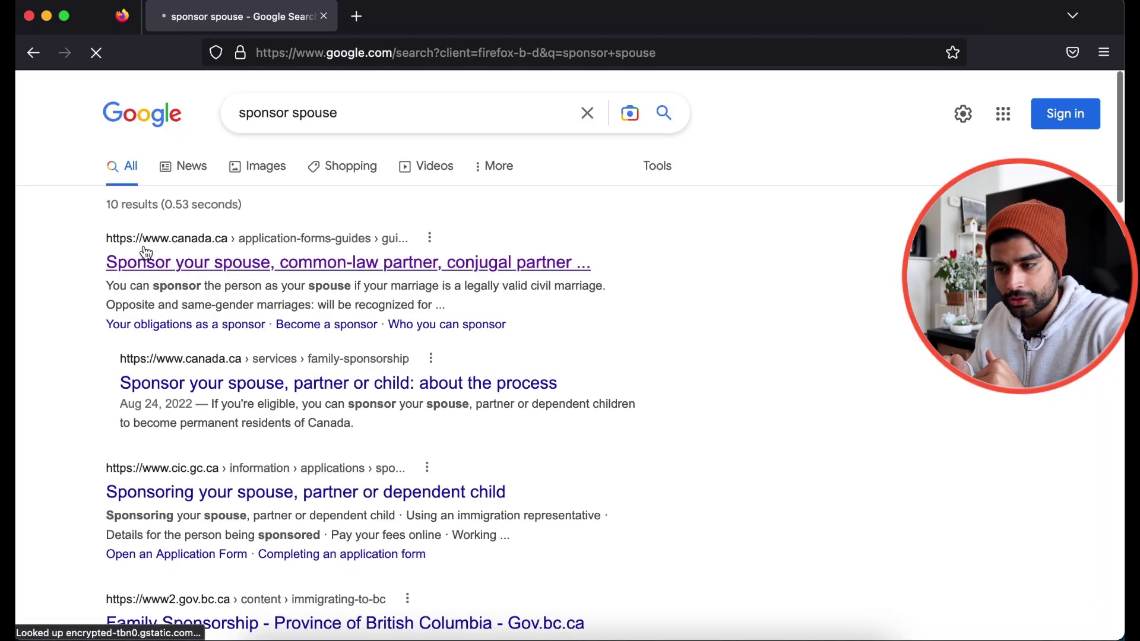
- Open the canada.ca spouse sponsorship guide's Step 3 and the IMM 5532 PDF
left_click(217, 275)
scroll(526, 375, "down", 10)
left_click(266, 243)
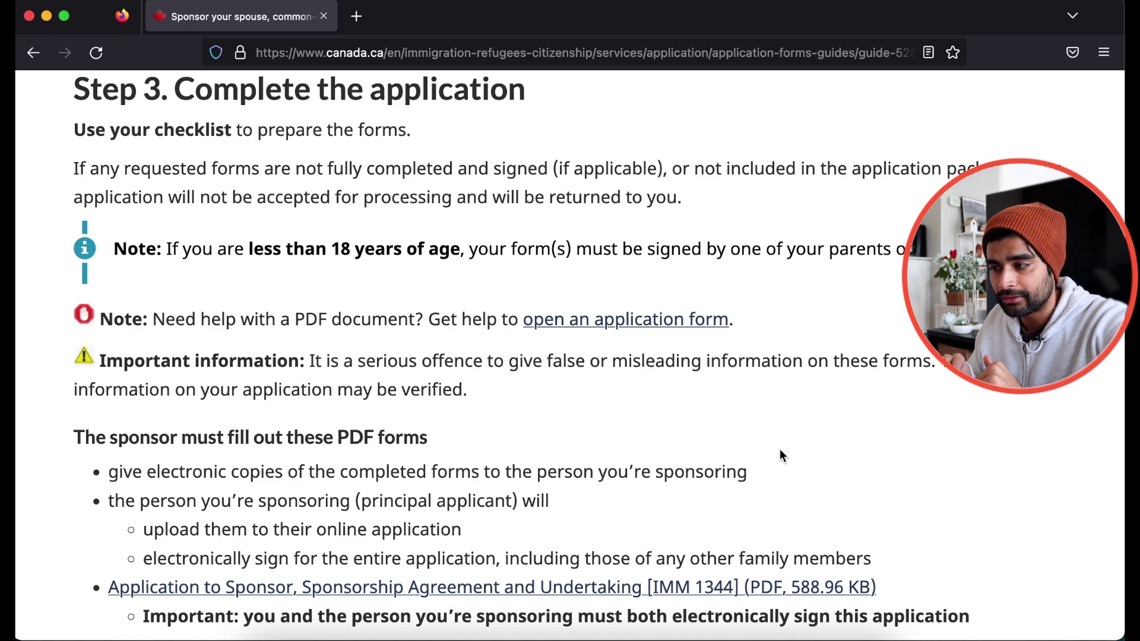
scroll(779, 451, "down", 8)
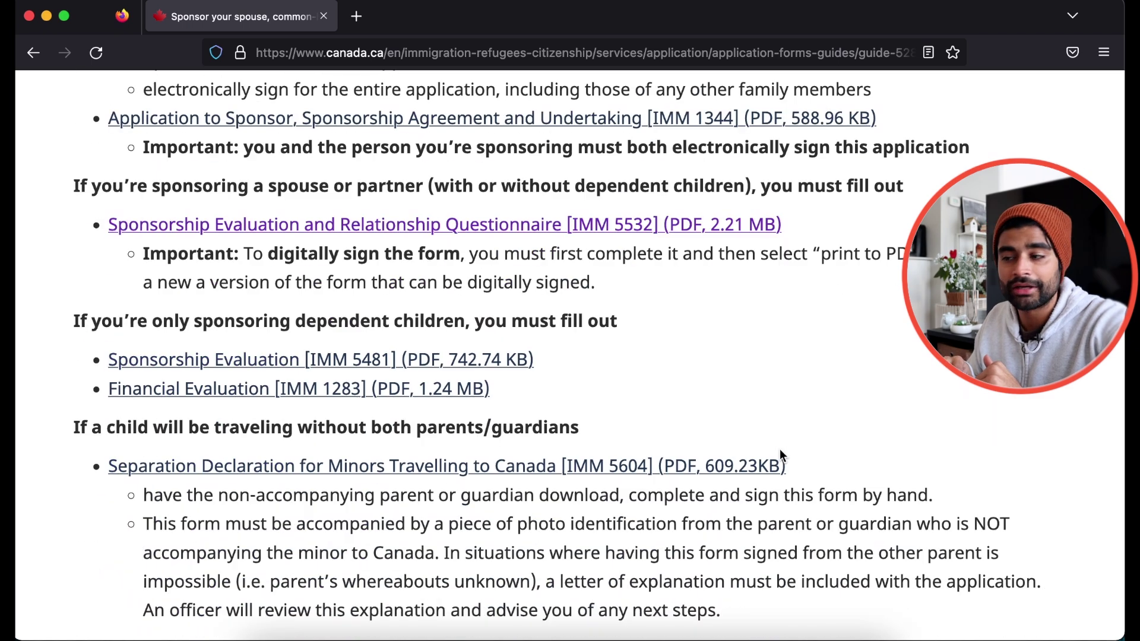
left_click(629, 230)
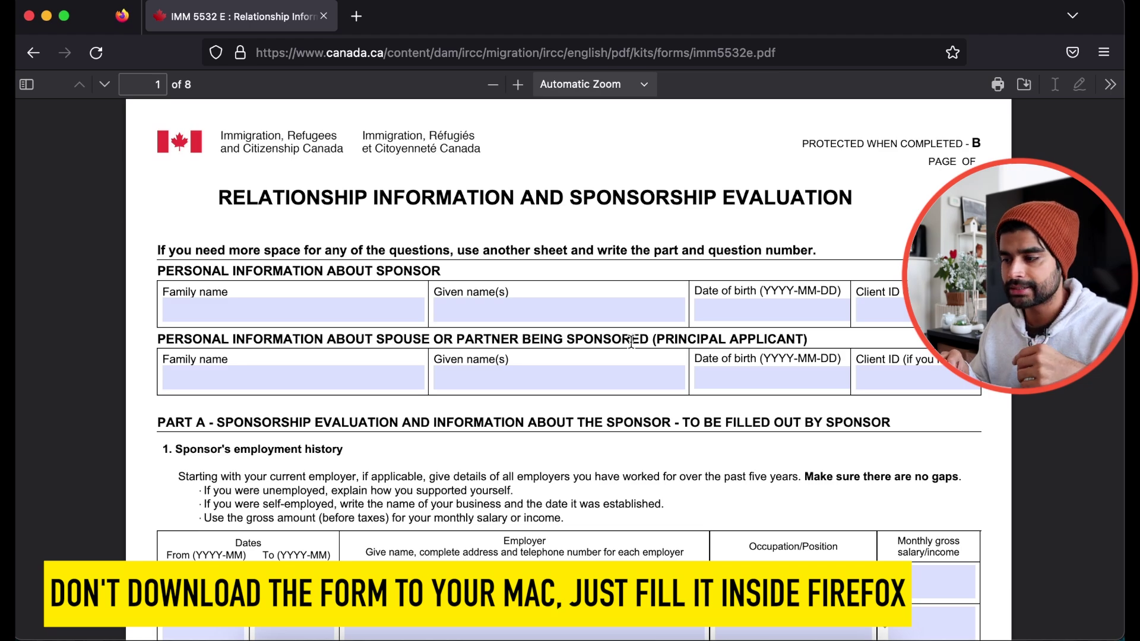
- Enter the sponsor's name as the signature and date 2022-10-2 in section 9
scroll(630, 343, "down", 20)
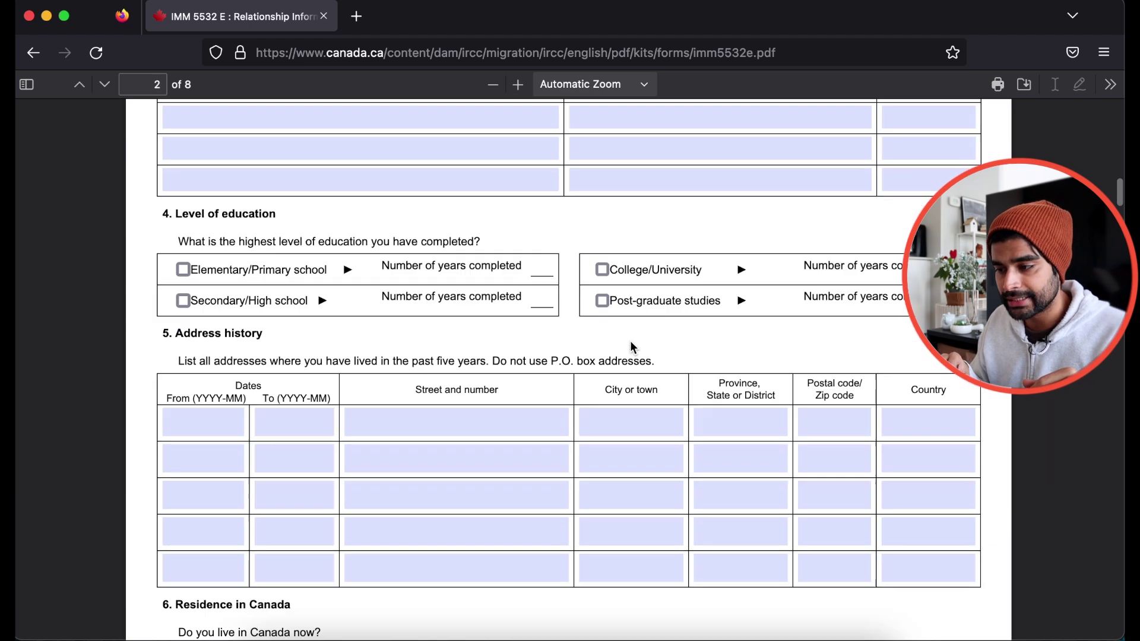
scroll(630, 343, "down", 15)
left_click(506, 254)
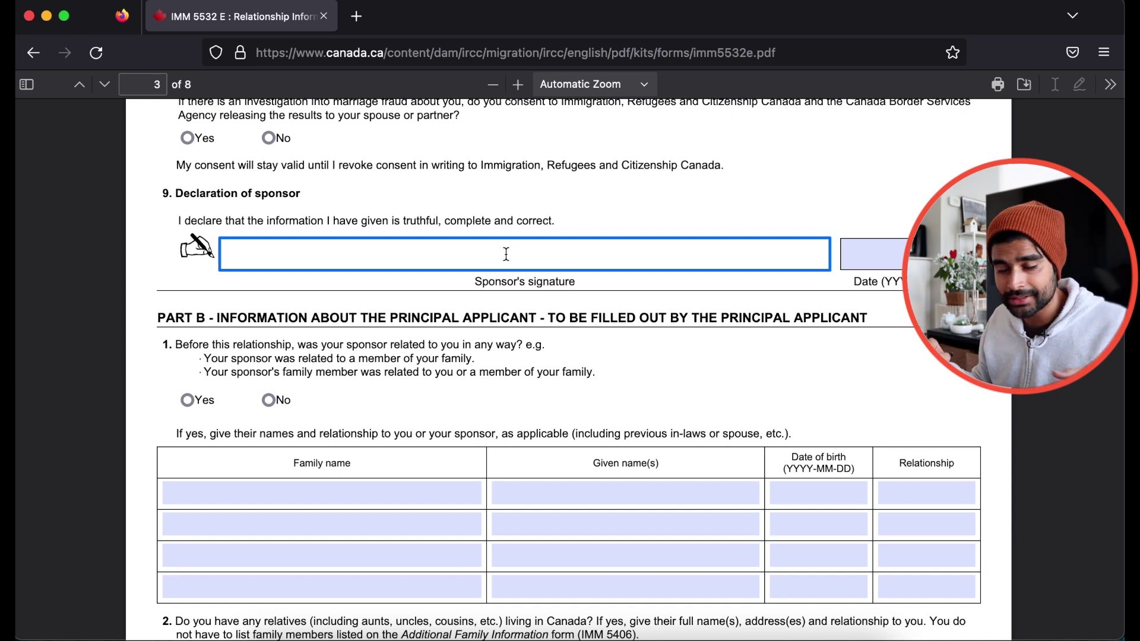
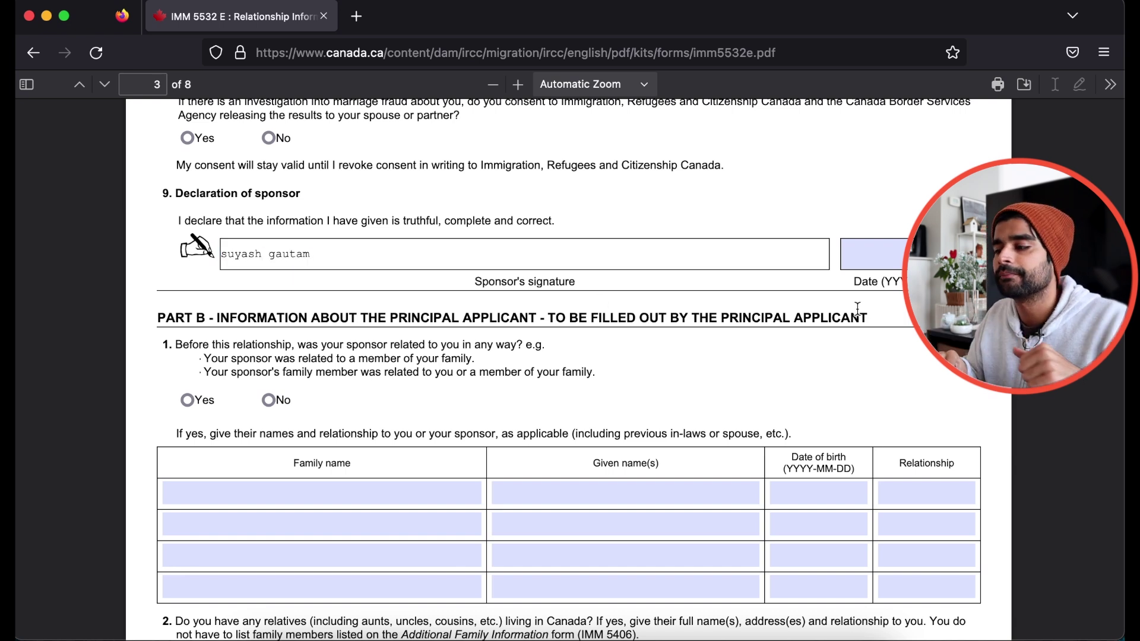
left_click(855, 254)
type("2022-")
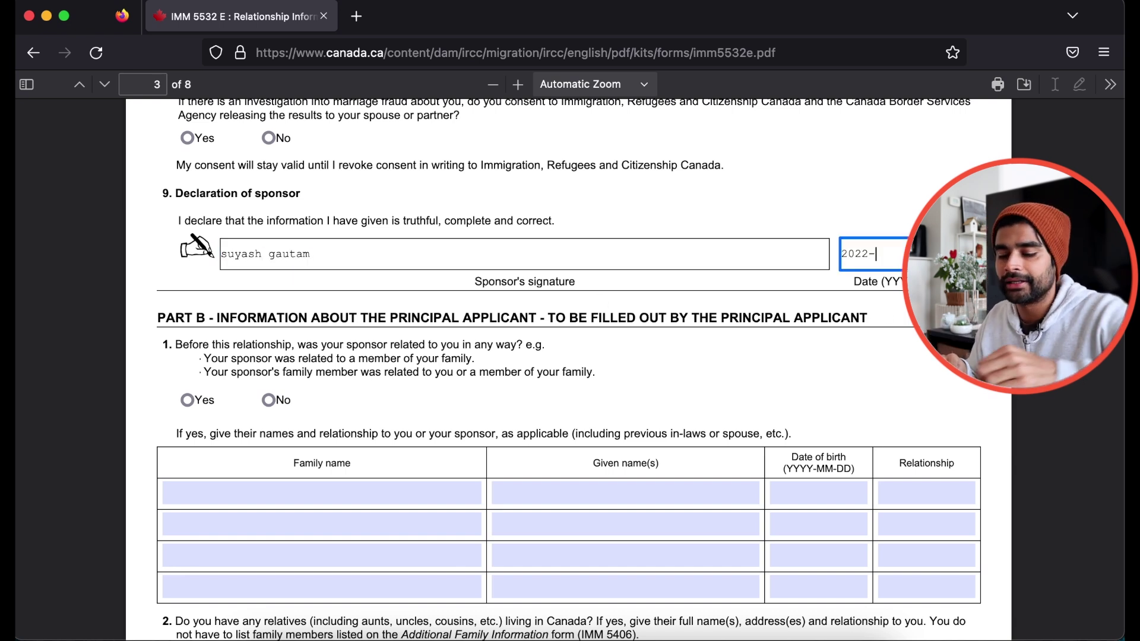
type("10-2")
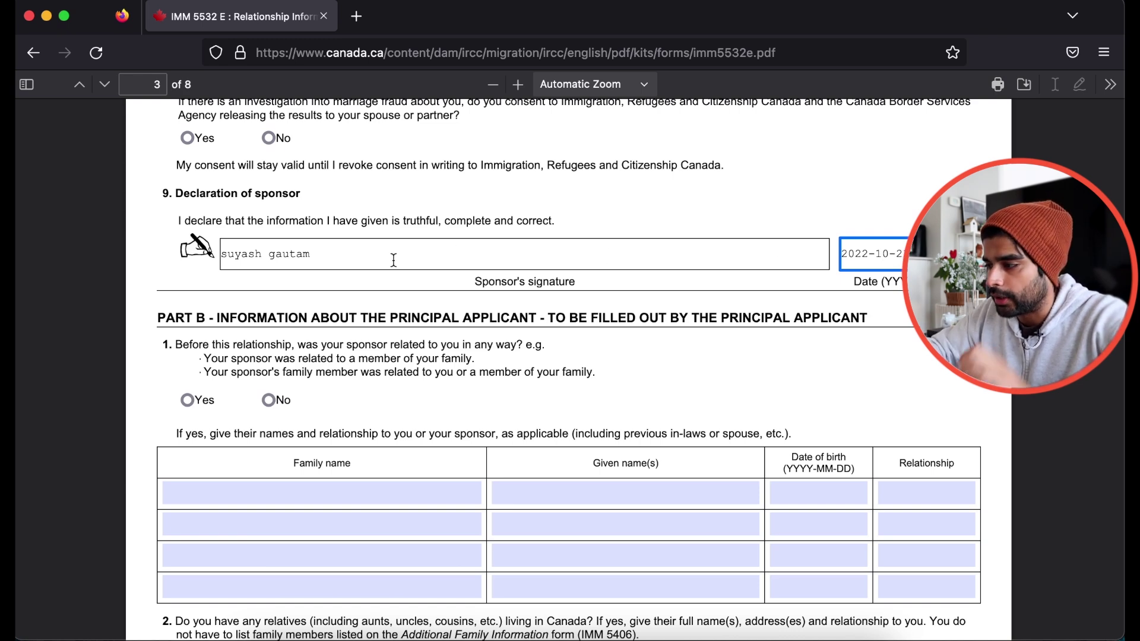
- Scroll to page 4 and select the principal applicant's signature field
scroll(416, 297, "down", 3)
scroll(451, 333, "up", 5)
scroll(499, 368, "down", 15)
scroll(533, 403, "down", 3)
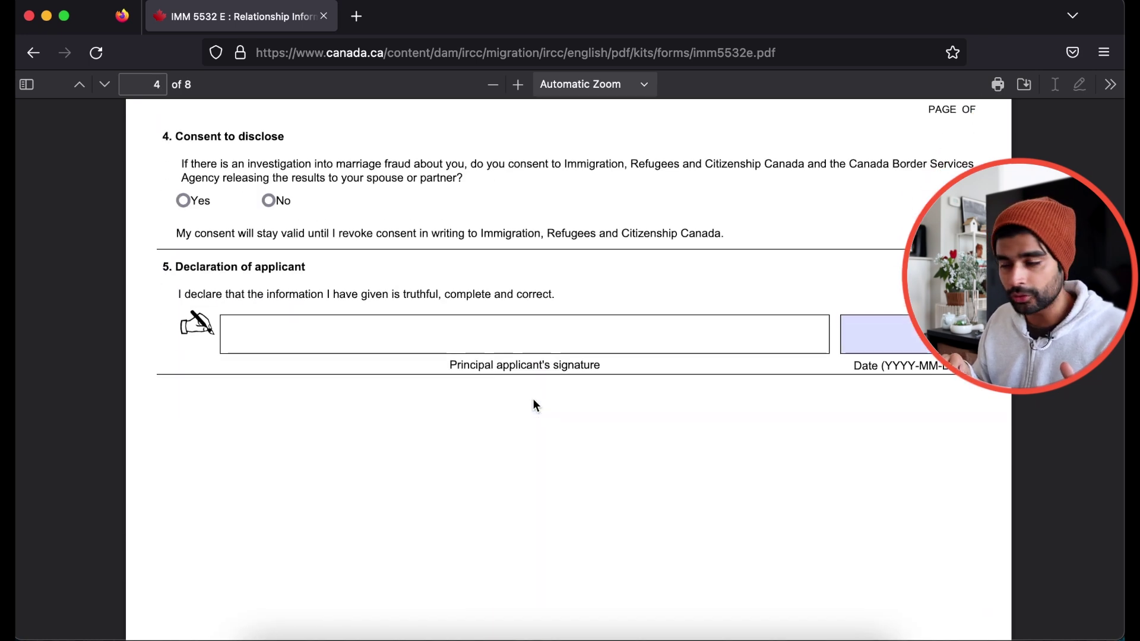
left_click(531, 325)
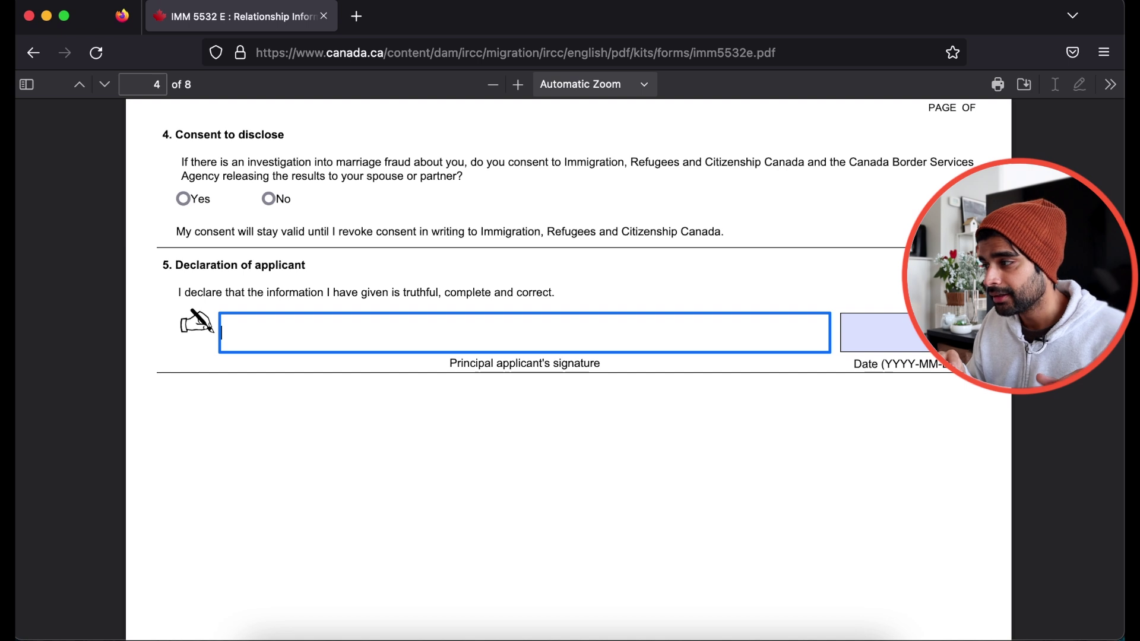
- Print the form with the Save to PDF destination as imm5532e in Documents
left_click(1001, 87)
left_click(984, 148)
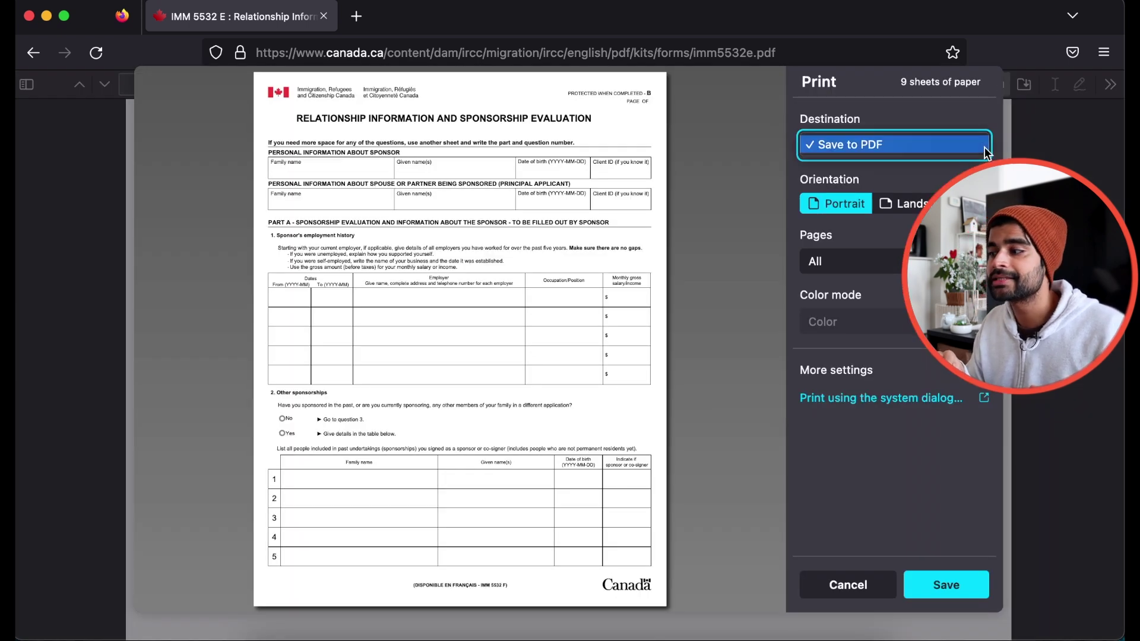
left_click(985, 147)
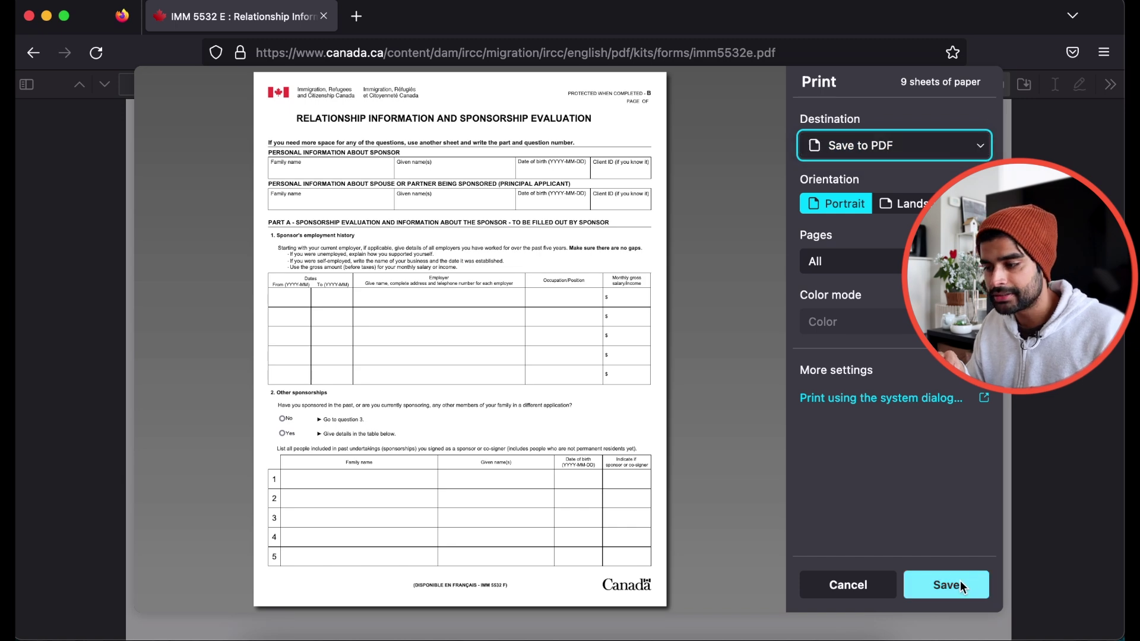
left_click(945, 584)
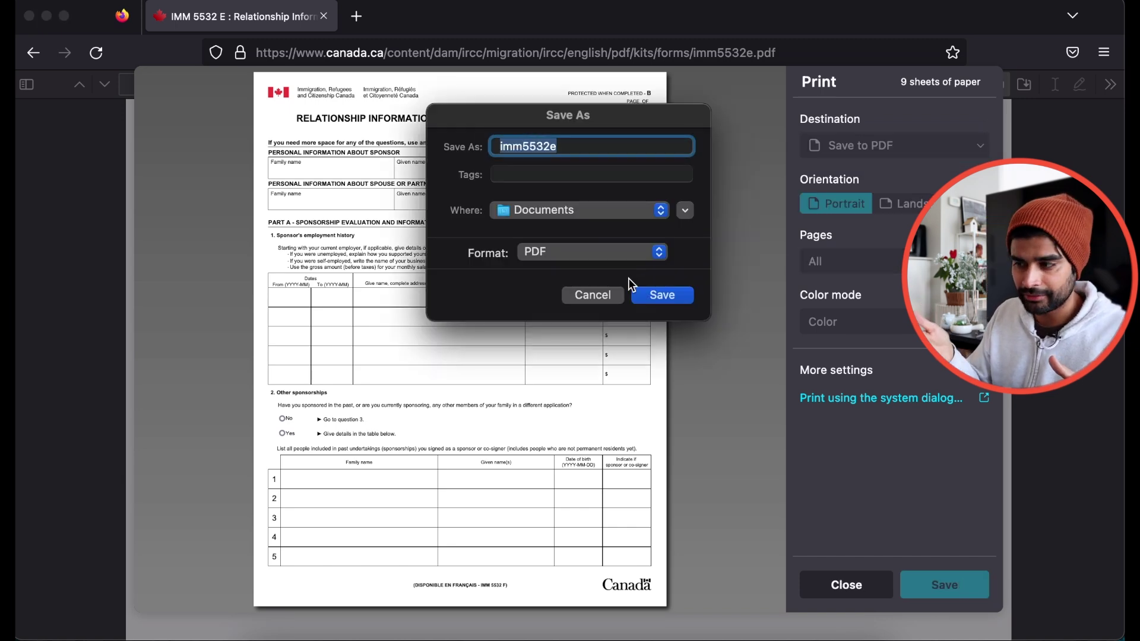
left_click(661, 295)
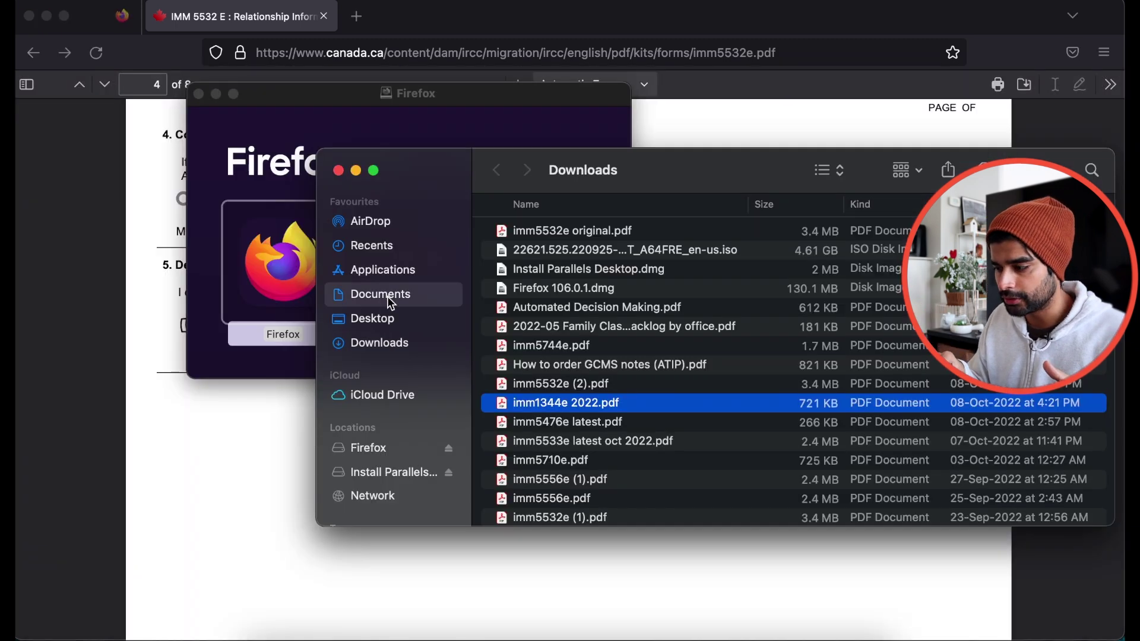
left_click(387, 295)
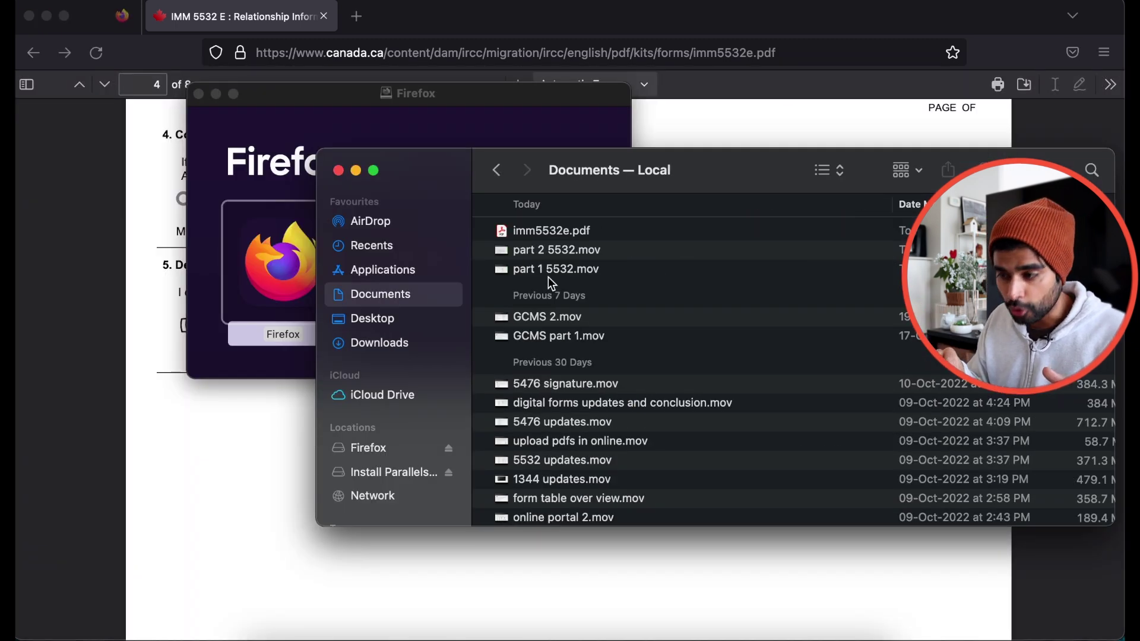
- Open imm5532e.pdf in Acrobat Reader and scroll to check the page 3 signature
double_click(552, 230)
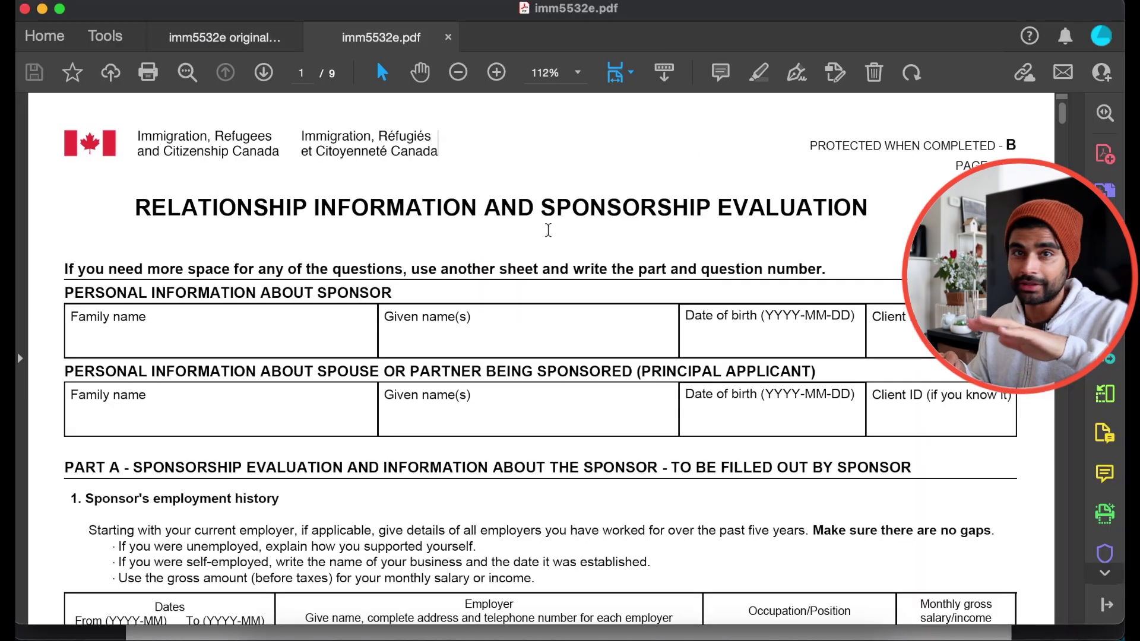
scroll(549, 232, "down", 15)
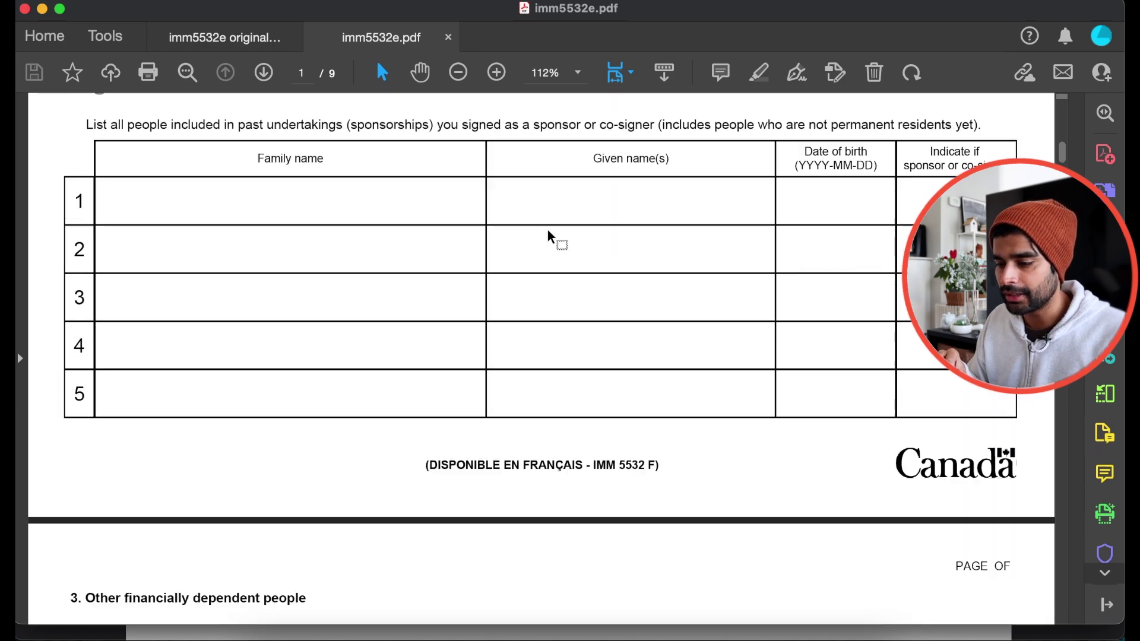
scroll(548, 236, "down", 20)
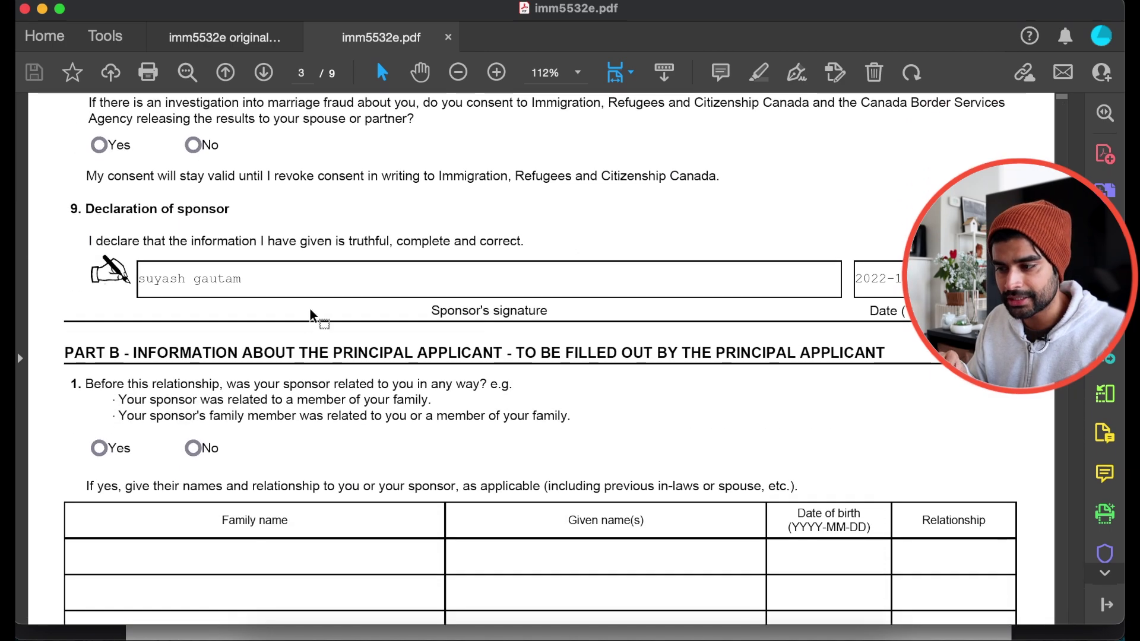